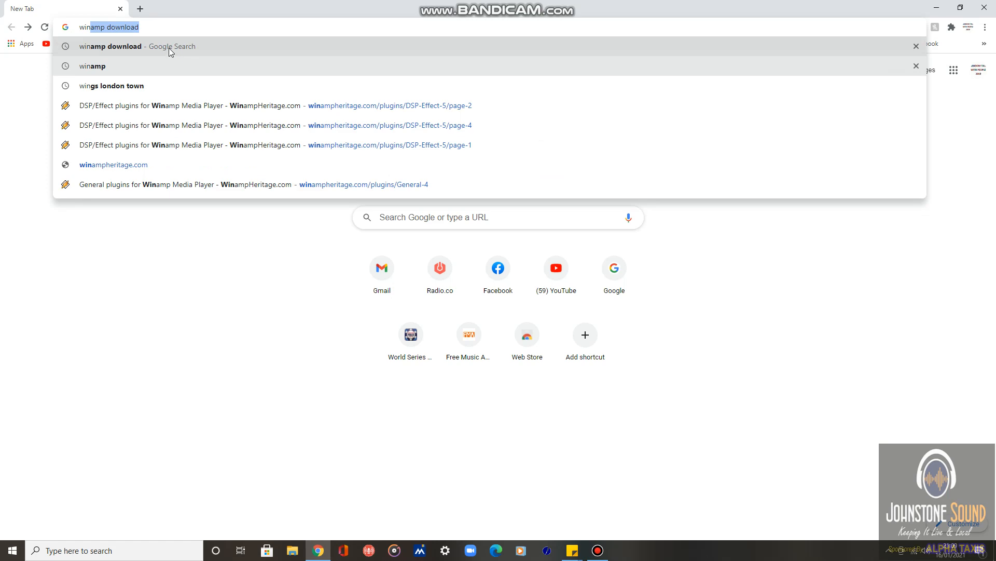
# Search the web for winamp download and download the Winamp installer from winamp.com.
pyautogui.click(169, 47)
pyautogui.click(188, 149)
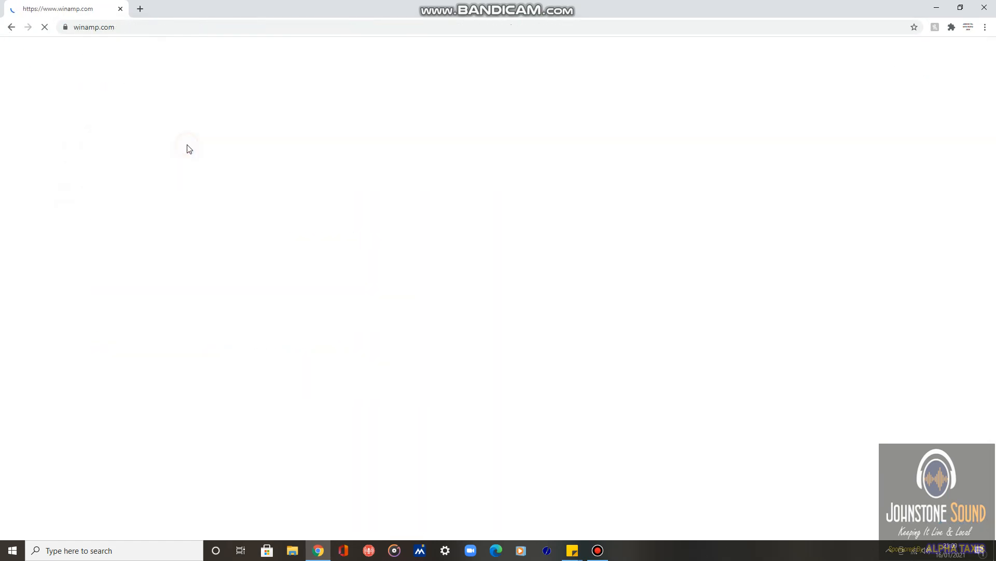
pyautogui.click(163, 358)
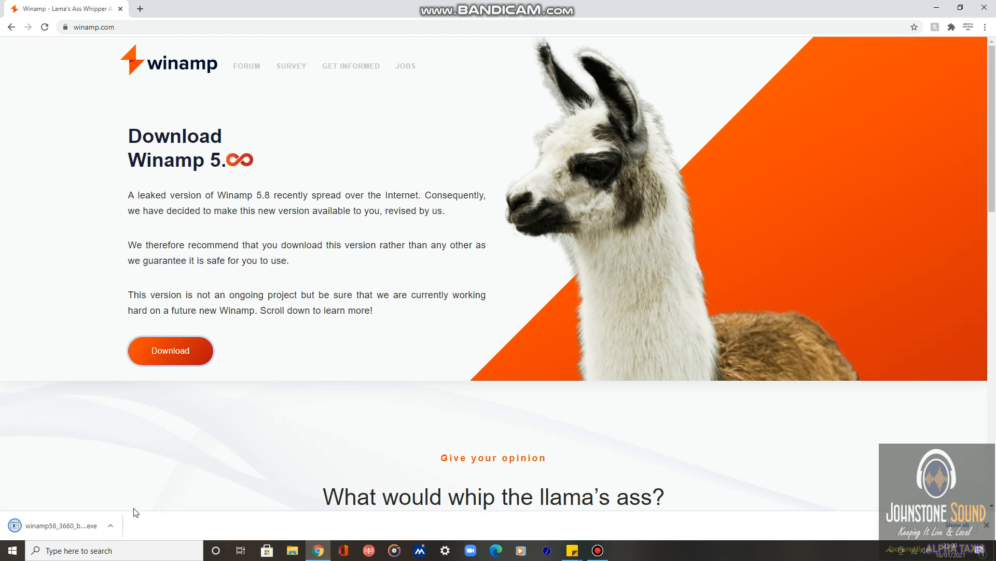
# Run the downloaded Winamp installer and install the program with the default options.
pyautogui.click(58, 526)
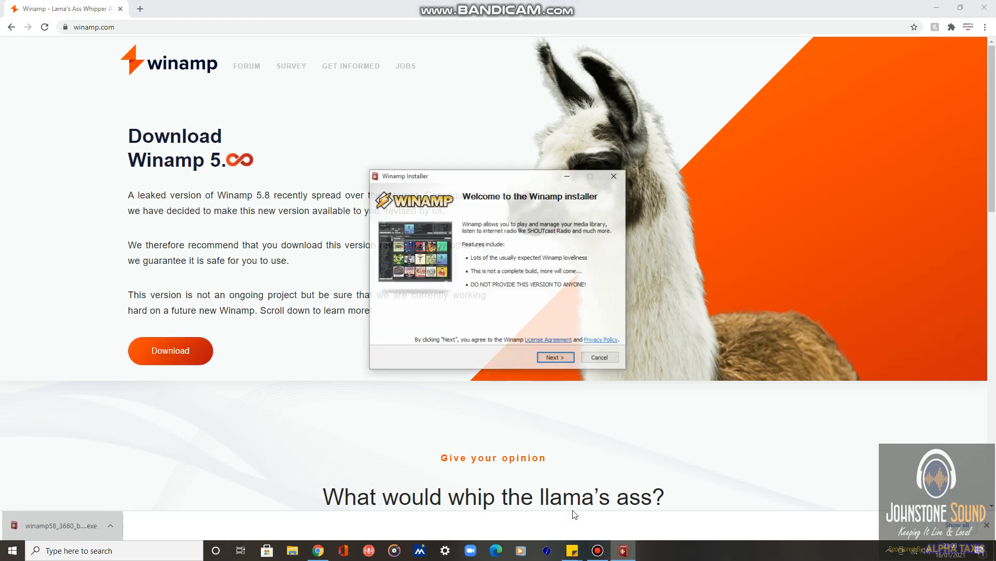
pyautogui.click(552, 358)
pyautogui.click(552, 359)
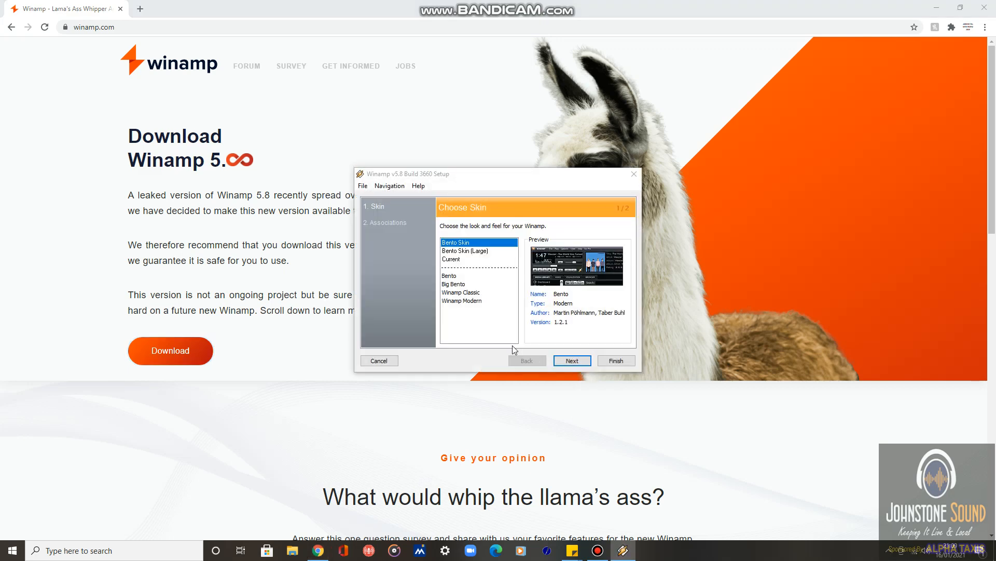
# Choose Bento Skin (Large) in the Winamp setup and finish it with the default file associations.
pyautogui.click(478, 251)
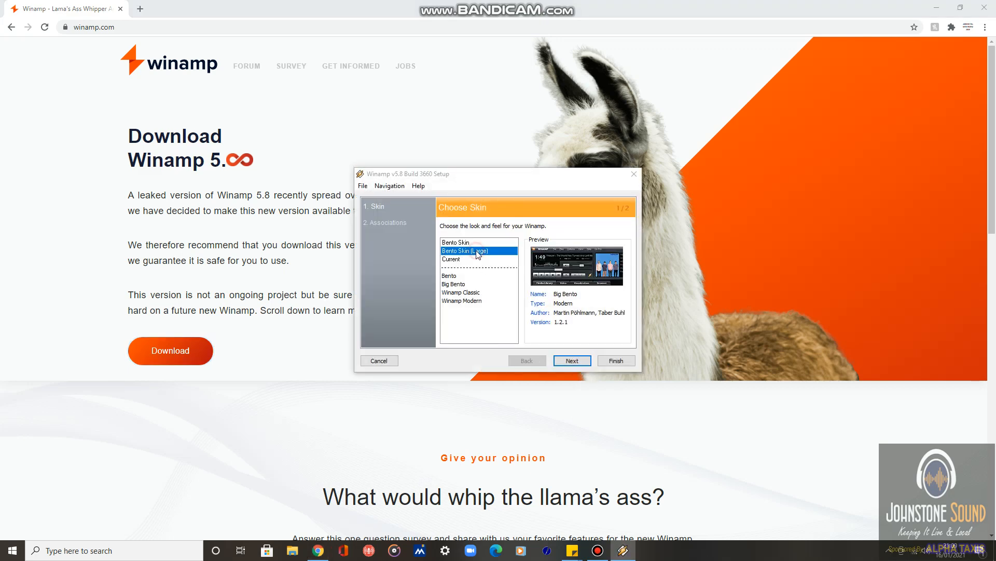
pyautogui.click(562, 364)
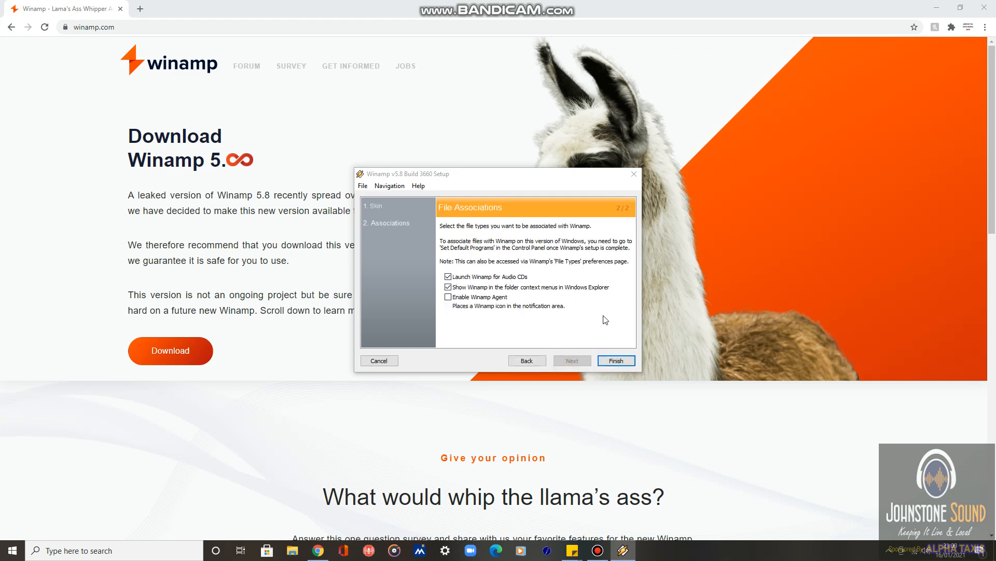
pyautogui.click(620, 362)
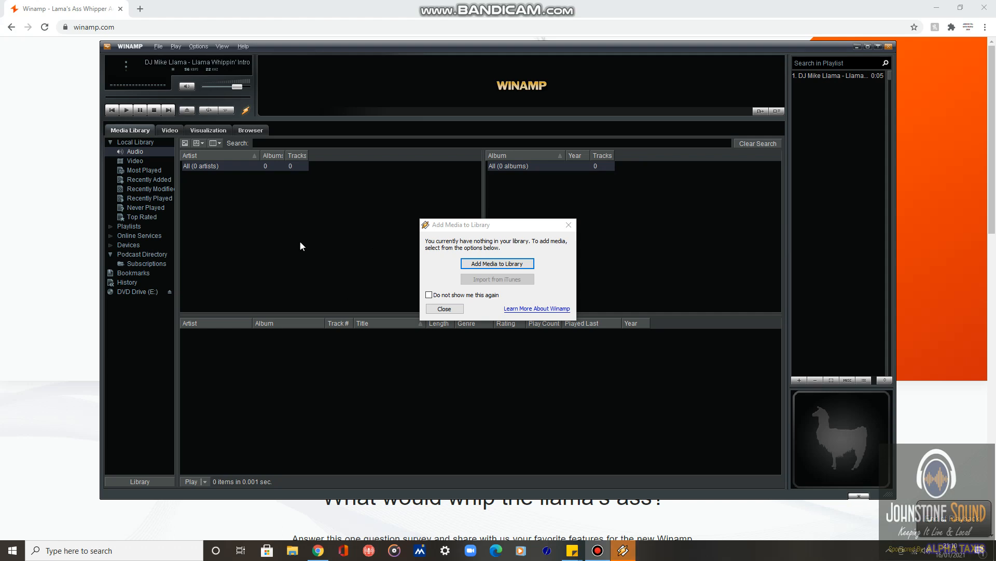
# Add the Desktop folder's media to the Winamp library and close the Add Media to Library dialog.
pyautogui.click(488, 263)
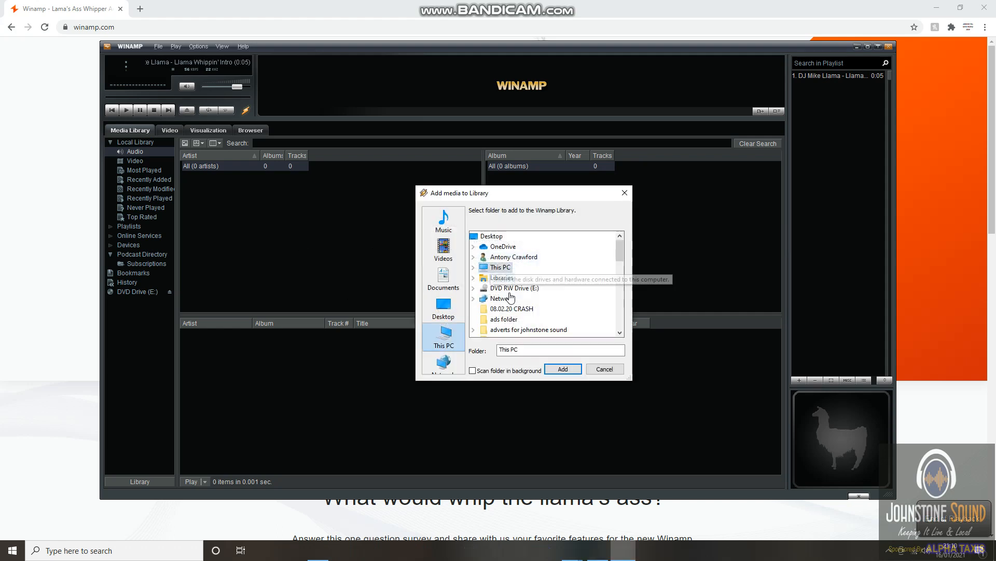
pyautogui.click(443, 307)
pyautogui.click(563, 368)
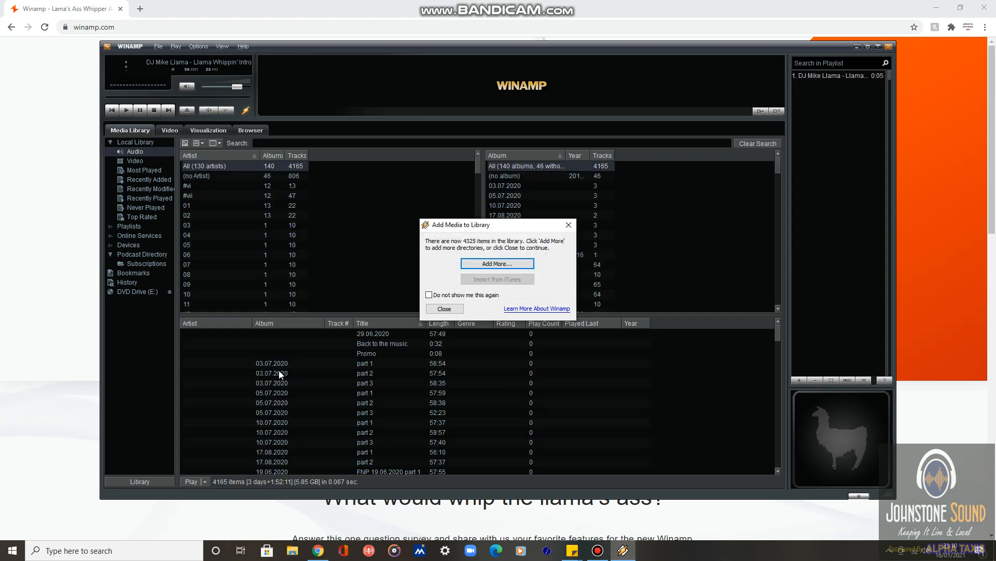
pyautogui.click(444, 308)
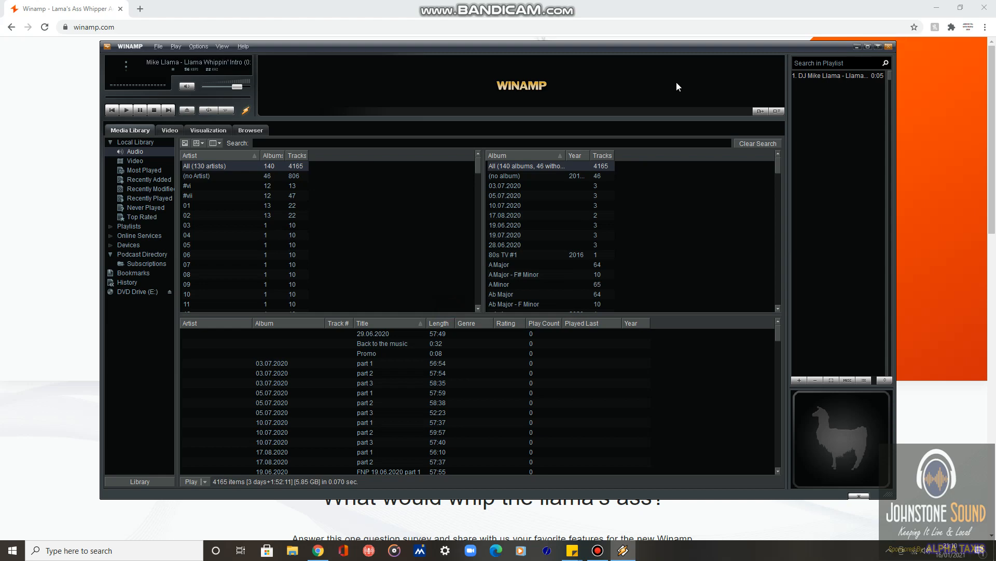
# Search the web for shoutcast dsp plugin for winamp and download SHOUTcast Source DSP 2.3.5 from the SHOUTcast site.
pyautogui.click(326, 14)
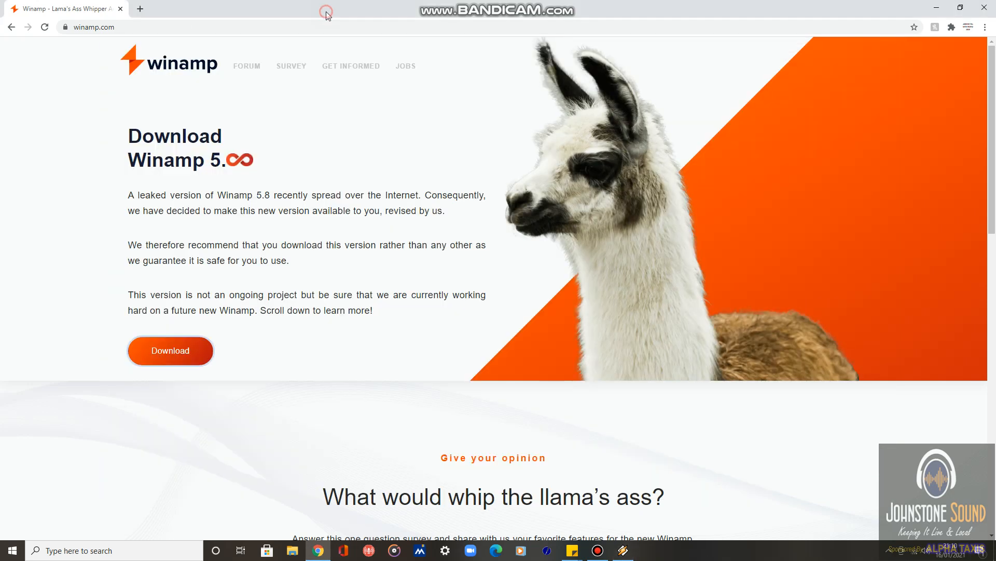
pyautogui.click(135, 27)
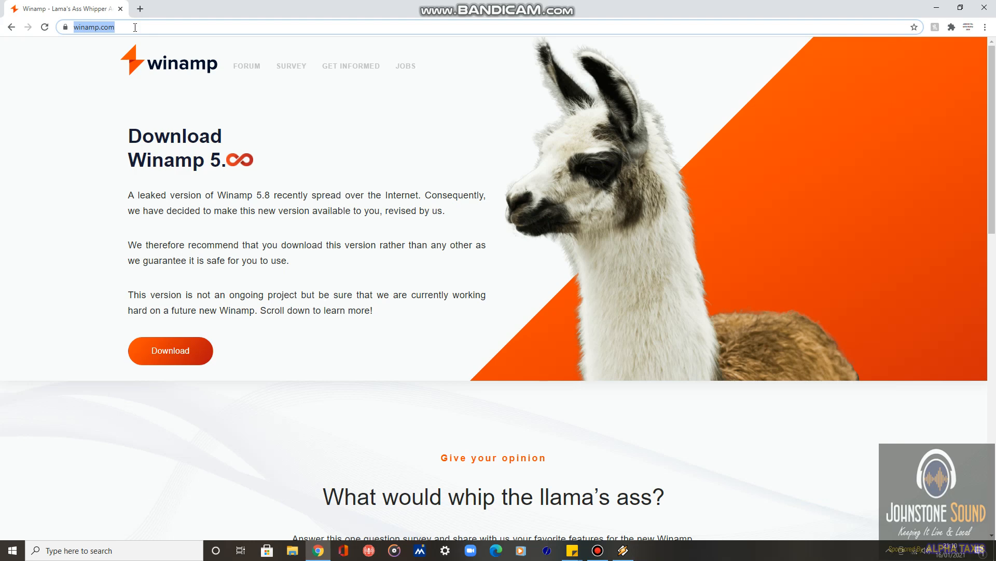
pyautogui.write('shoutcast dsp plugin for')
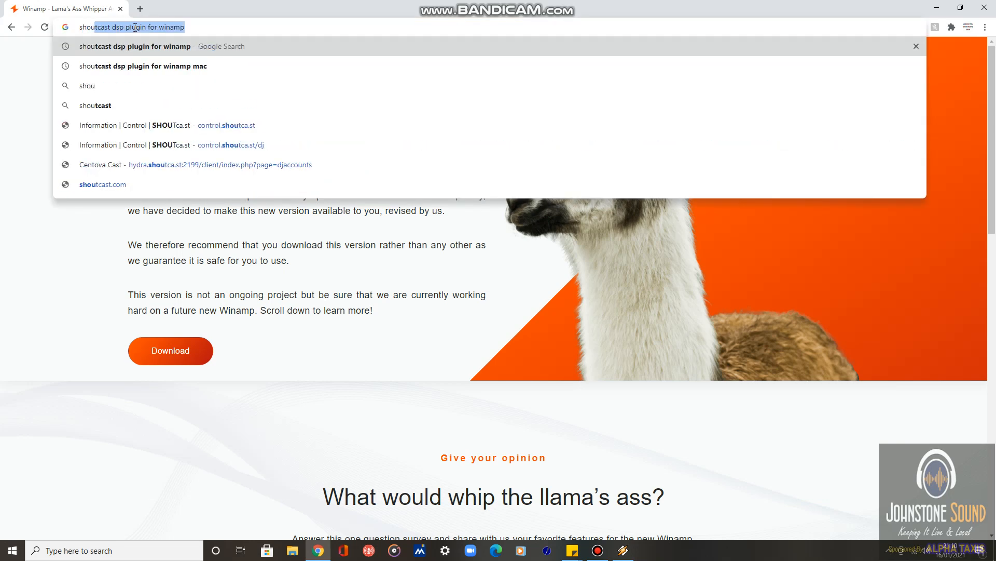
pyautogui.click(149, 49)
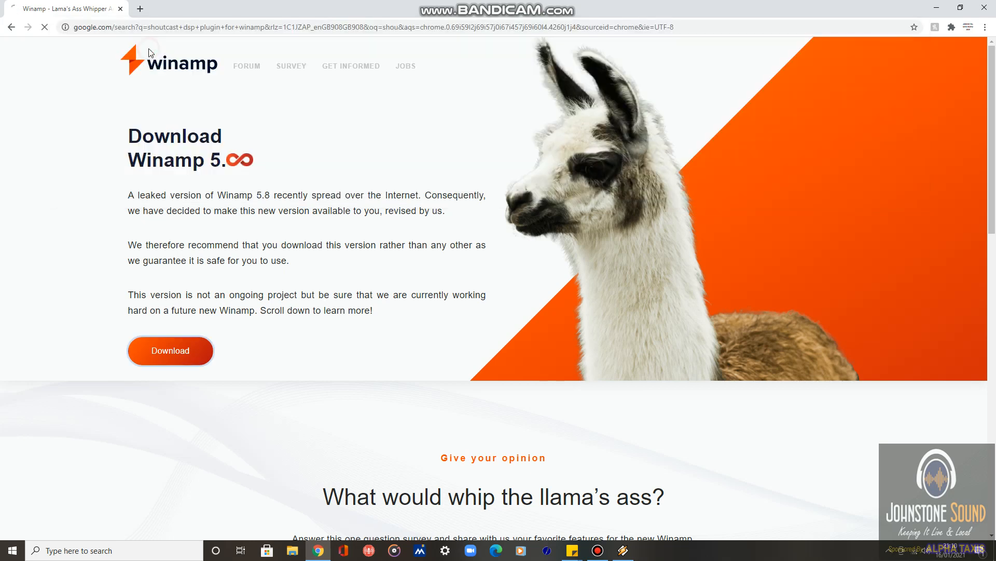
pyautogui.click(127, 147)
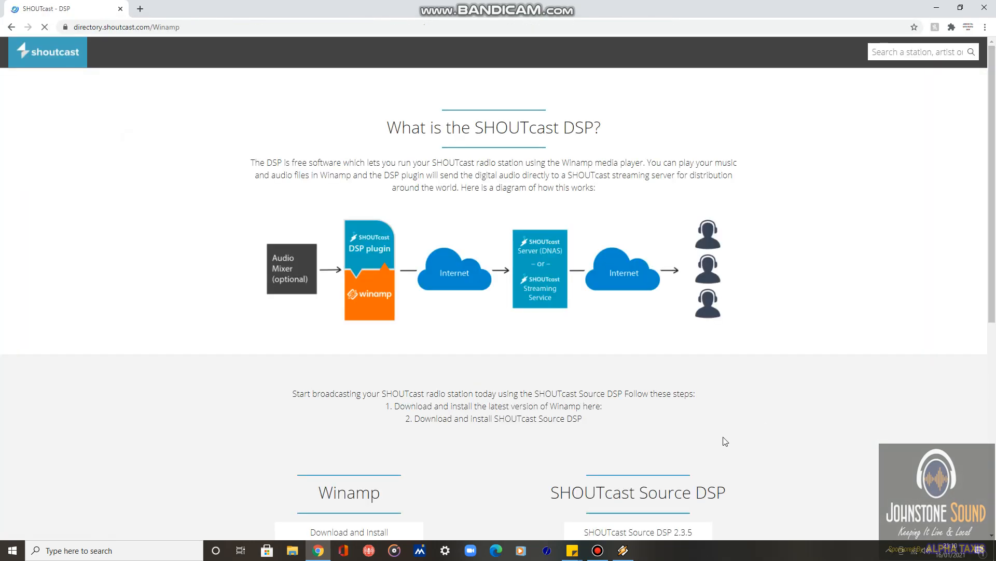
pyautogui.scroll(-2, 678, 427)
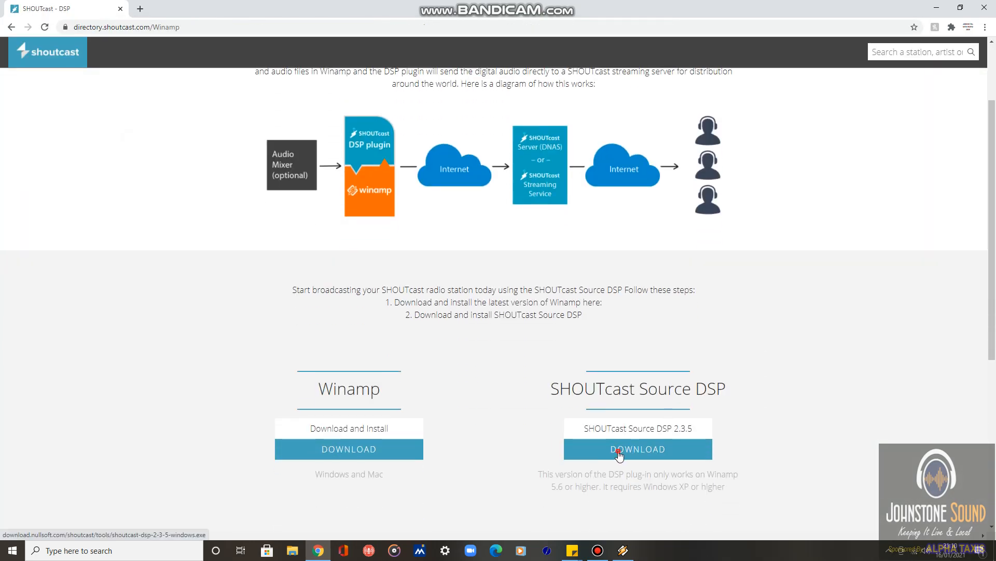
pyautogui.click(619, 455)
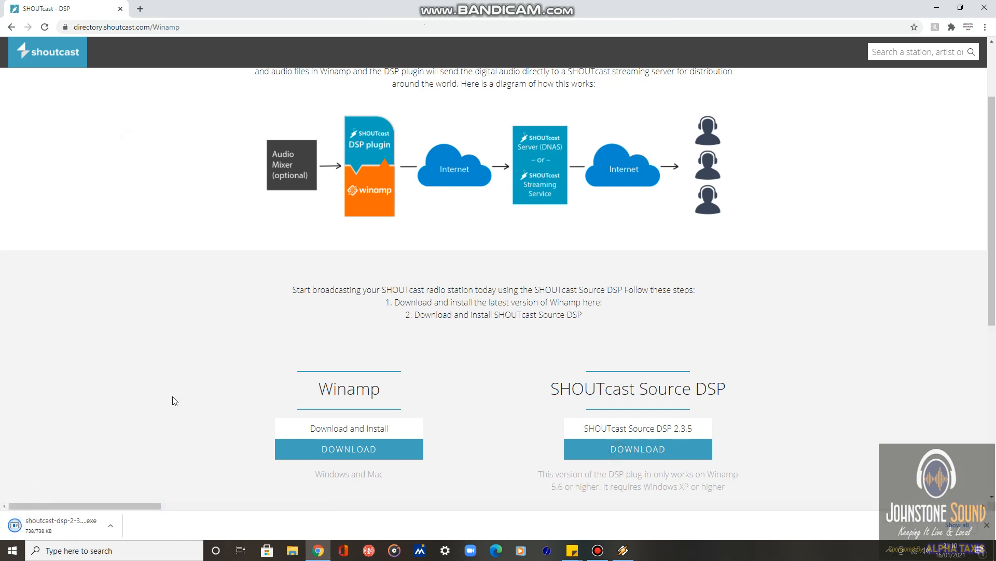
# Run the downloaded SHOUTcast Source DSP installer with the default components and start Winamp with the plug-in.
pyautogui.click(41, 526)
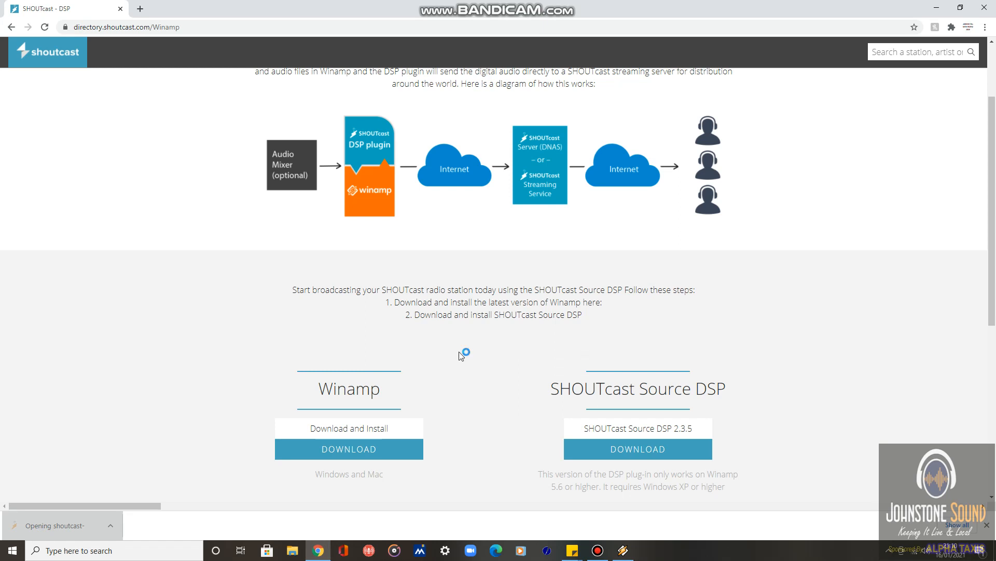
pyautogui.click(520, 315)
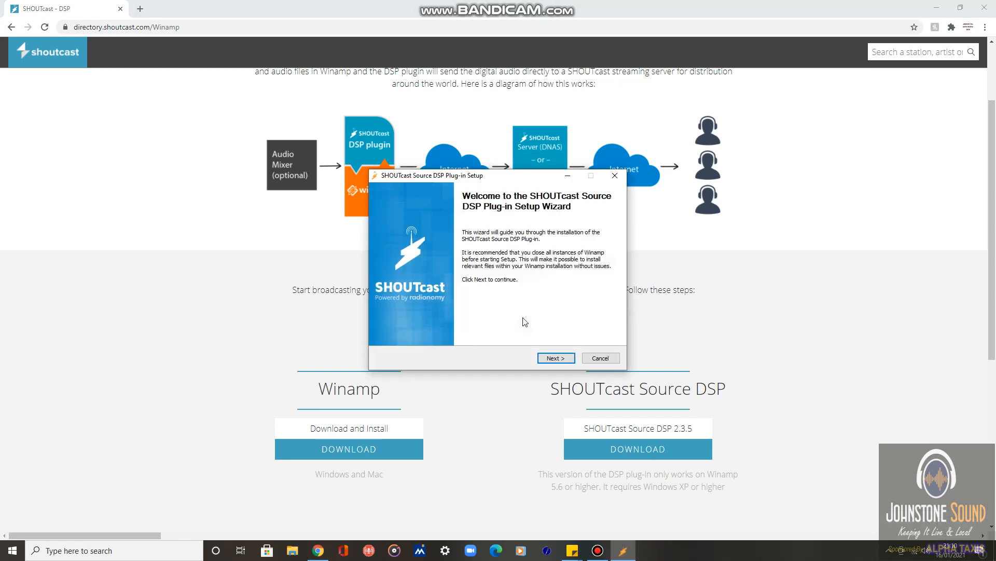
pyautogui.click(564, 357)
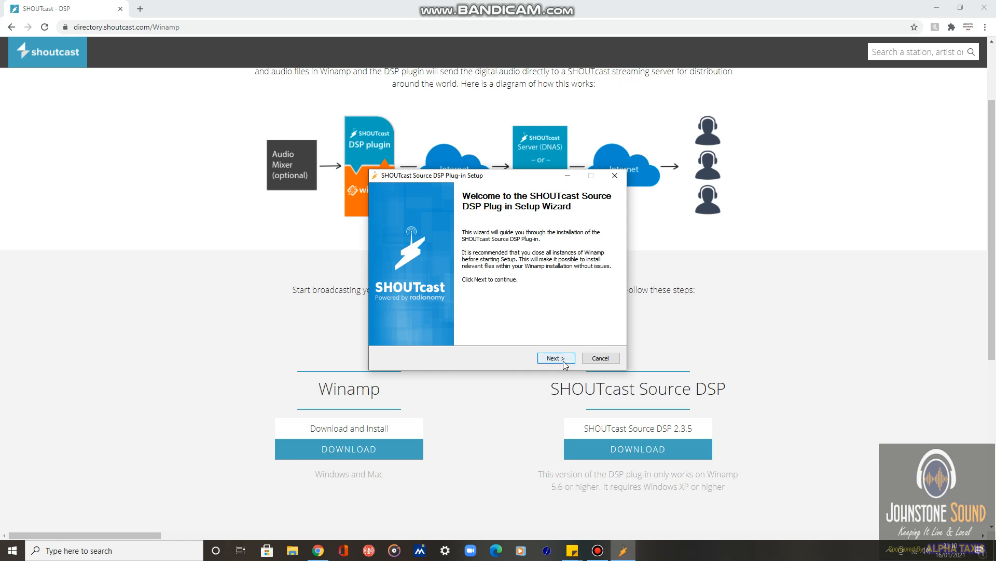
pyautogui.click(564, 359)
pyautogui.click(564, 360)
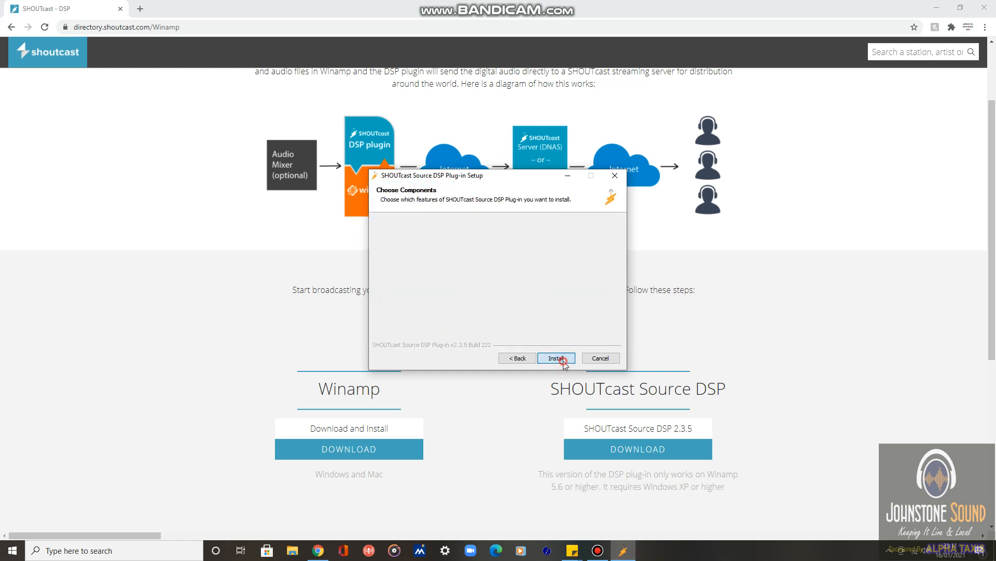
pyautogui.click(563, 359)
pyautogui.click(563, 362)
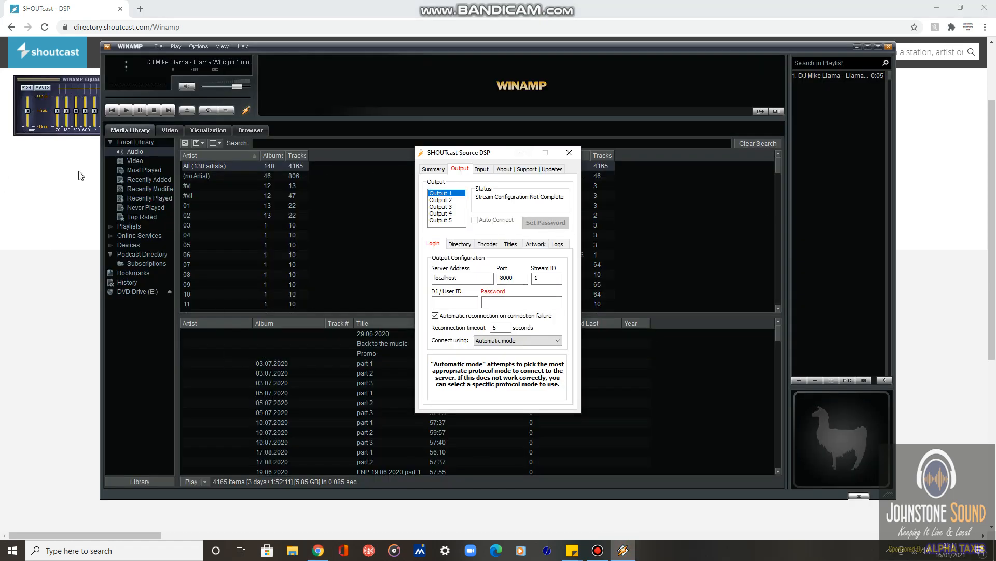
# Set the server address of Output 1 to hydra.shoutca.st in the SHOUTcast Source DSP login configuration.
pyautogui.moveTo(529, 155); pyautogui.dragTo(557, 132)
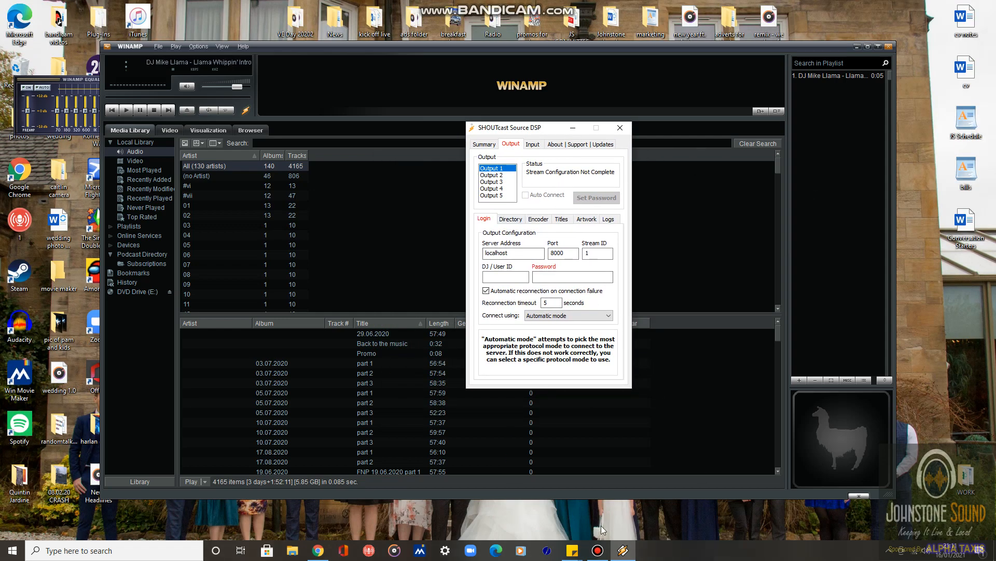
pyautogui.moveTo(573, 549)
pyautogui.moveTo(502, 510)
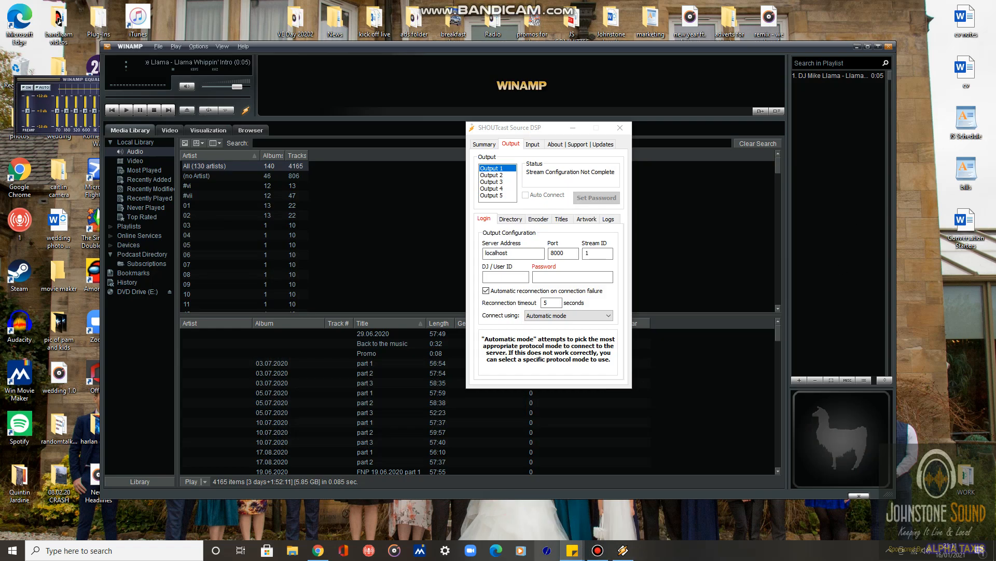
pyautogui.click(496, 169)
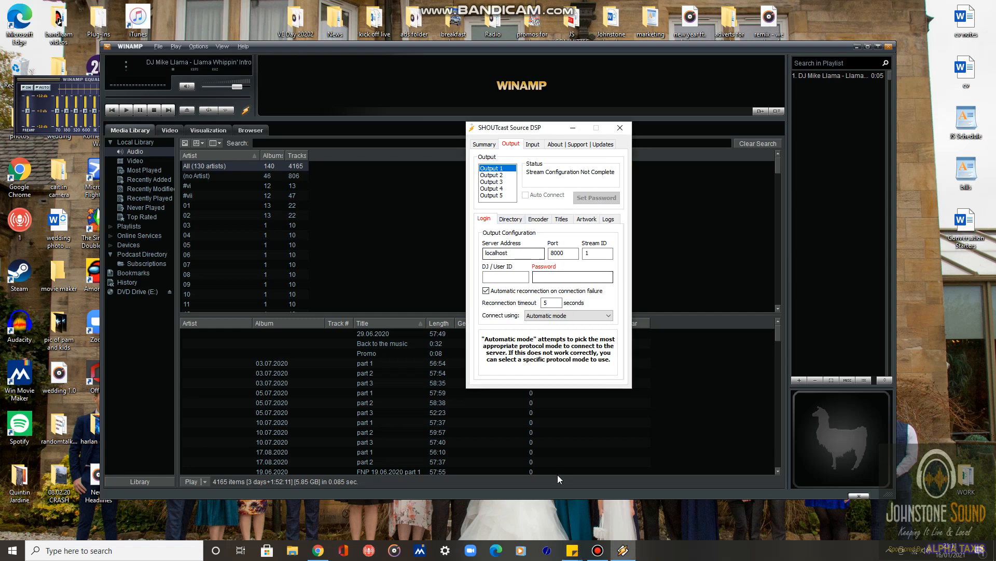
pyautogui.doubleClick(521, 252)
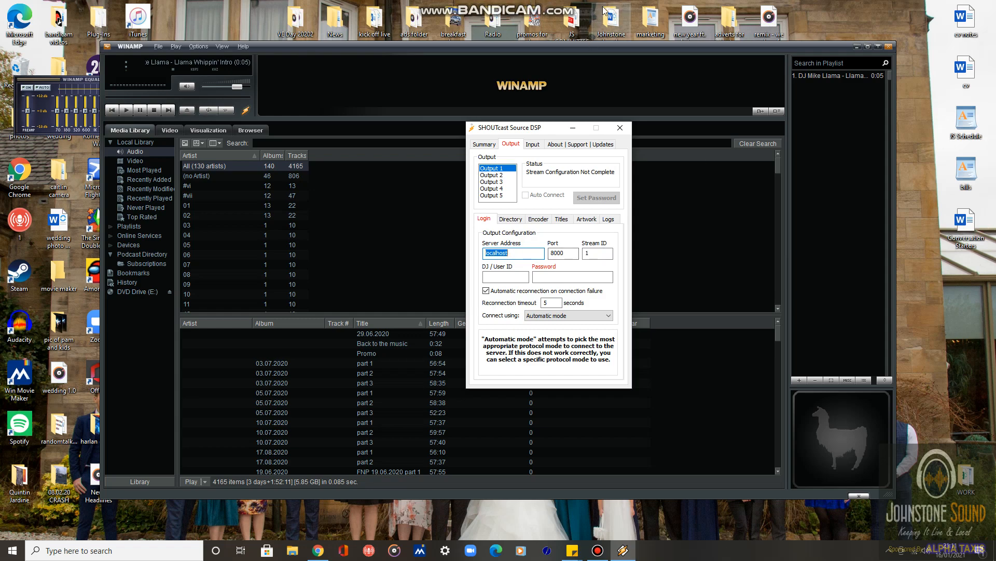
pyautogui.click(598, 550)
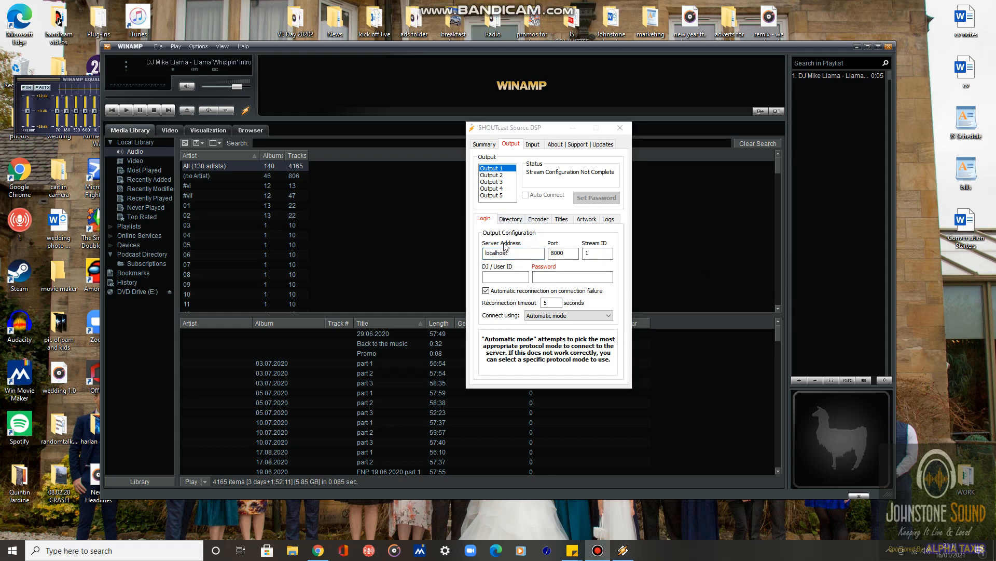
pyautogui.moveTo(485, 254); pyautogui.dragTo(524, 258)
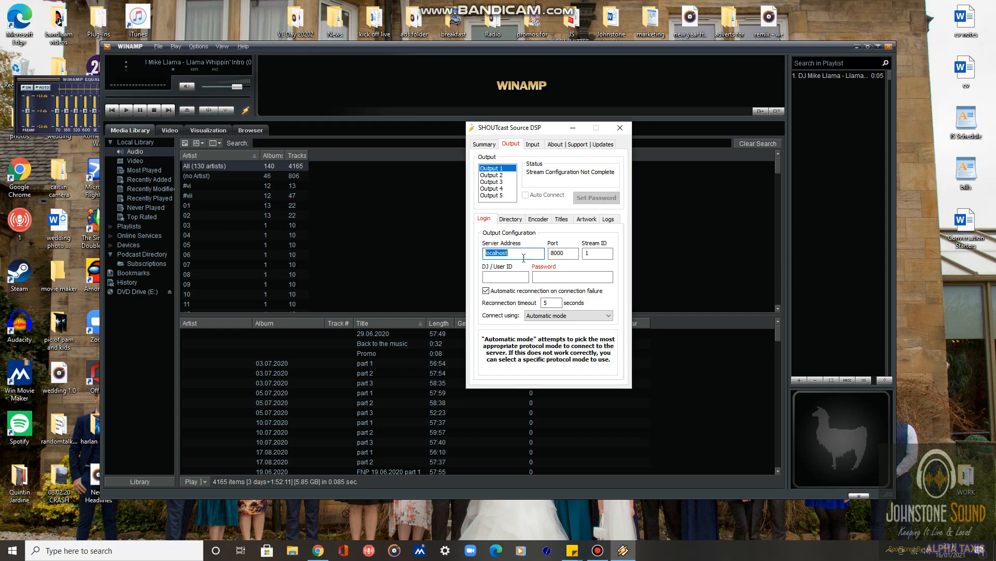
pyautogui.press('BackSpace')
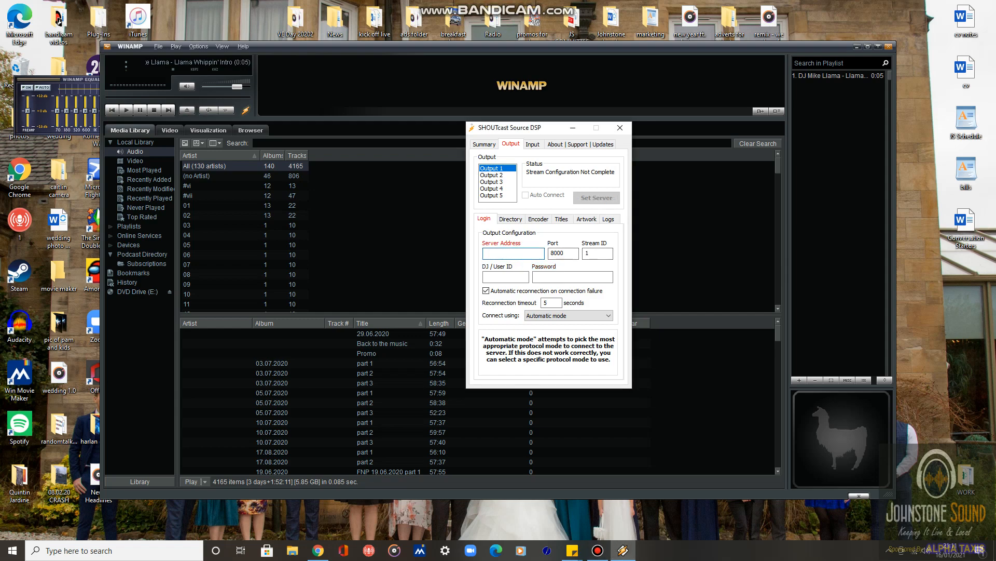
pyautogui.hotkey('alt', 'Tab')
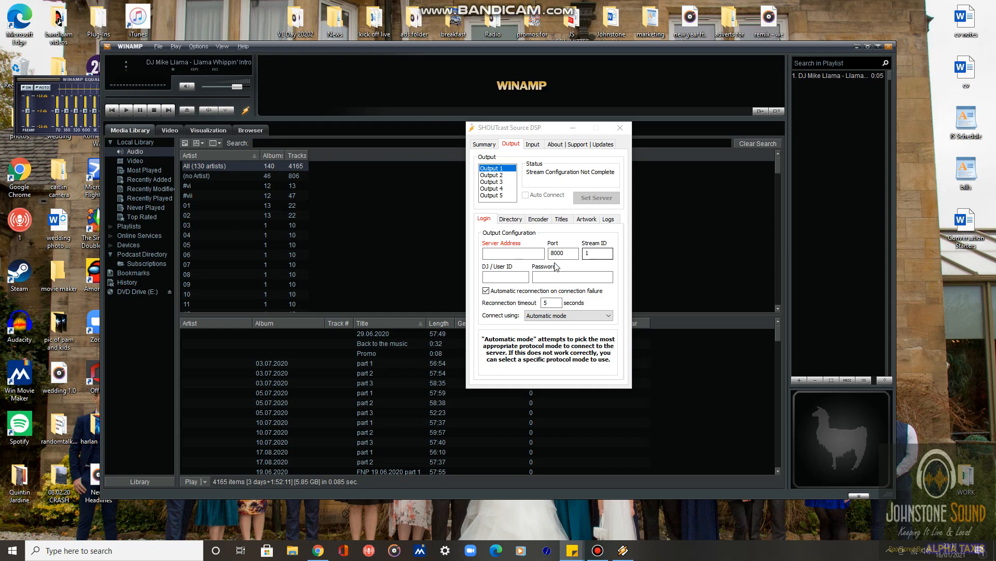
pyautogui.hotkey('alt', 'Tab')
pyautogui.hotkey('ctrl', 'v')
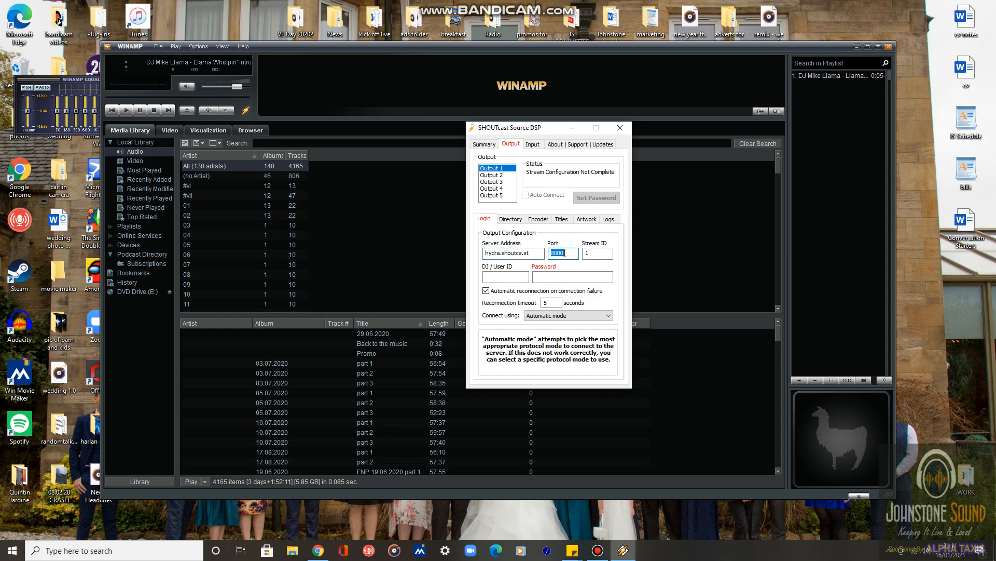
# Set the port of Output 1 to 8098 and enter the stream password from the notes.
pyautogui.write('8098')
pyautogui.press('Tab')
pyautogui.press('Tab')
pyautogui.press('Tab')
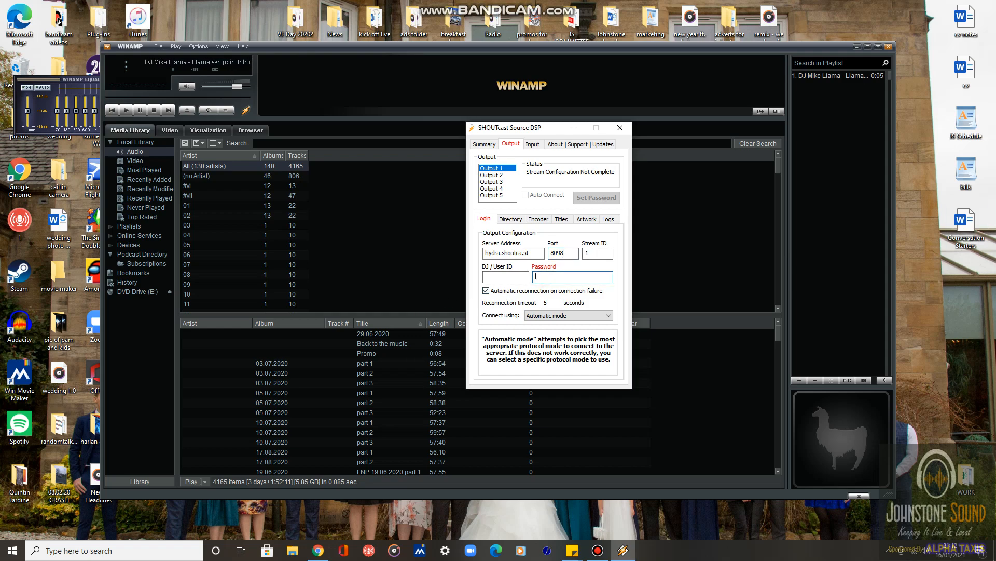
pyautogui.hotkey('alt', 'Tab')
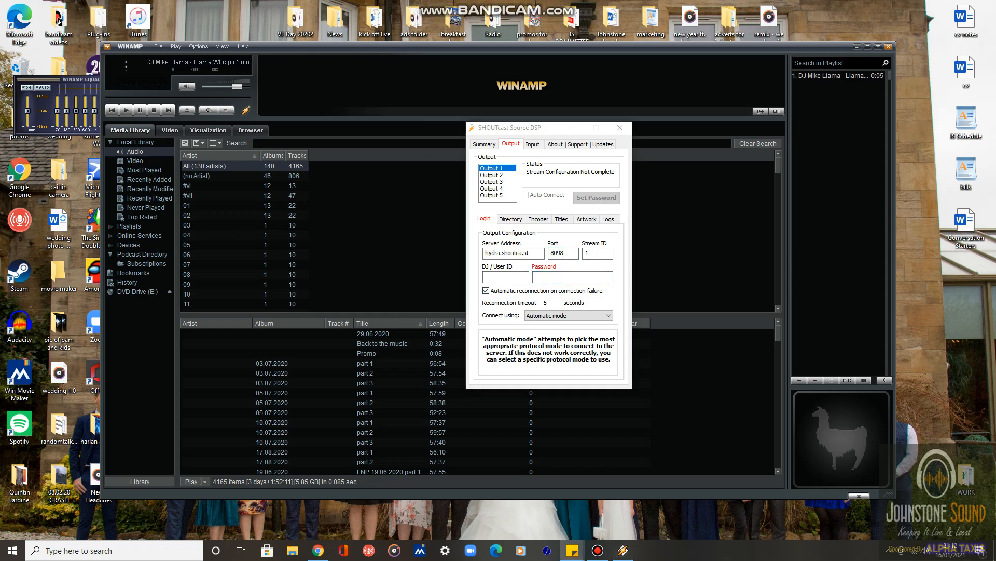
pyautogui.click(577, 276)
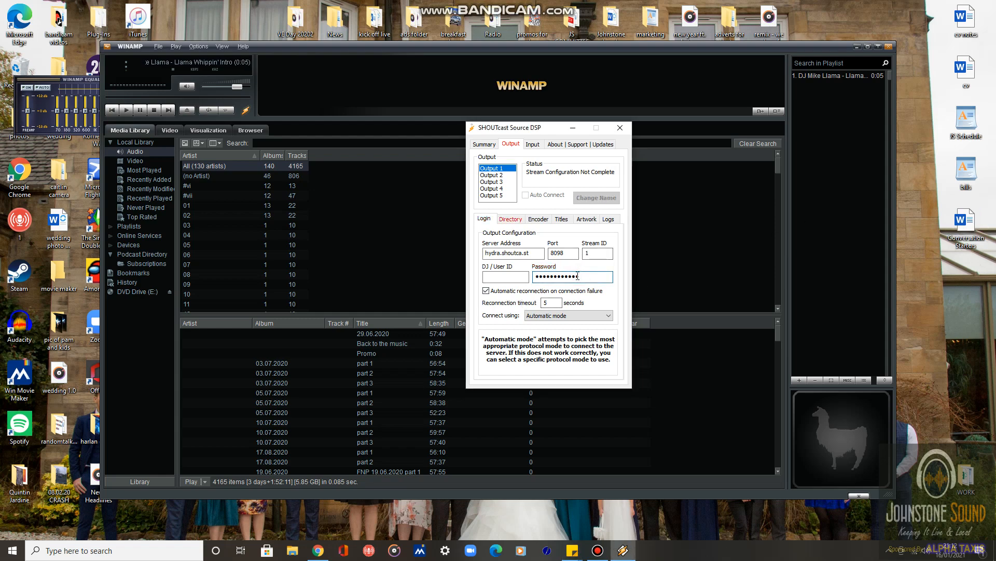
# Set the stream name of Output 1 to hydra.shoutca.st in the directory configuration.
pyautogui.click(510, 220)
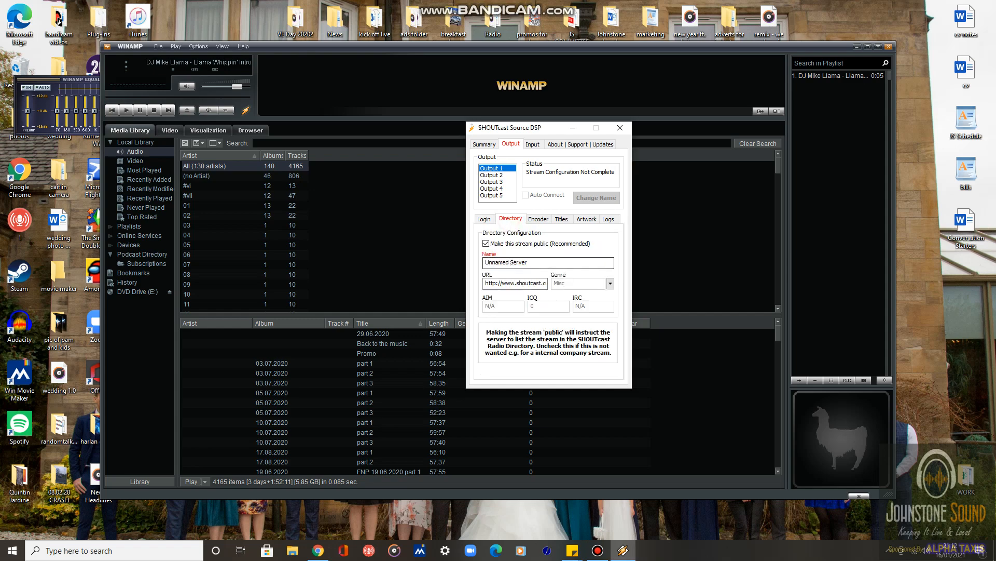
pyautogui.hotkey('alt', 'Tab')
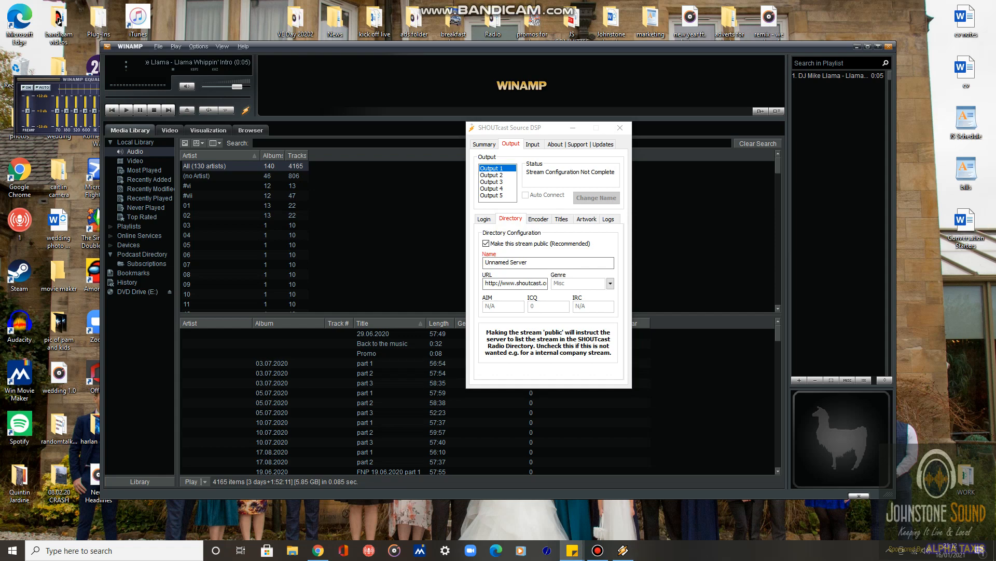
pyautogui.moveTo(485, 265); pyautogui.dragTo(532, 265)
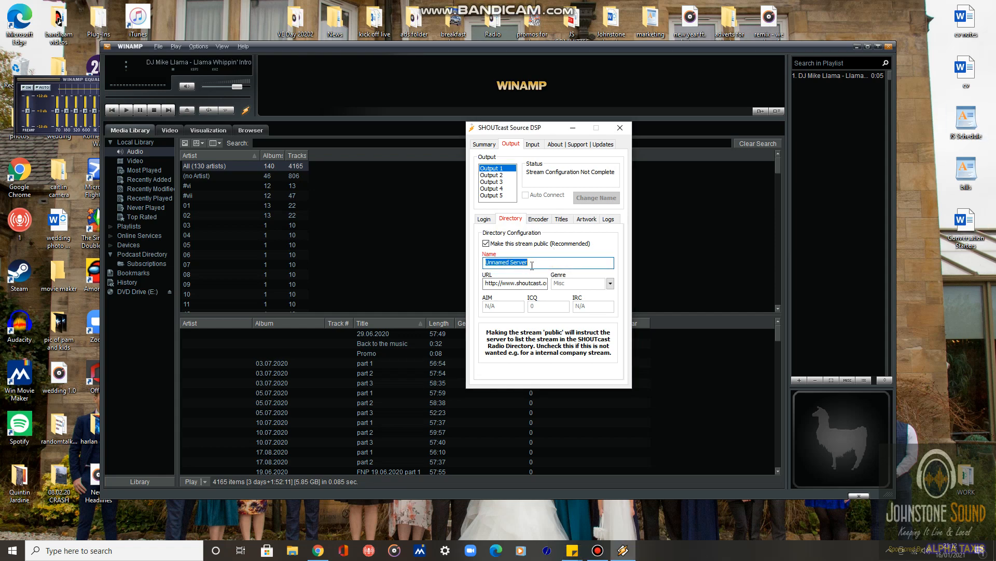
pyautogui.press('BackSpace')
pyautogui.write('hydra.shoutca.st')
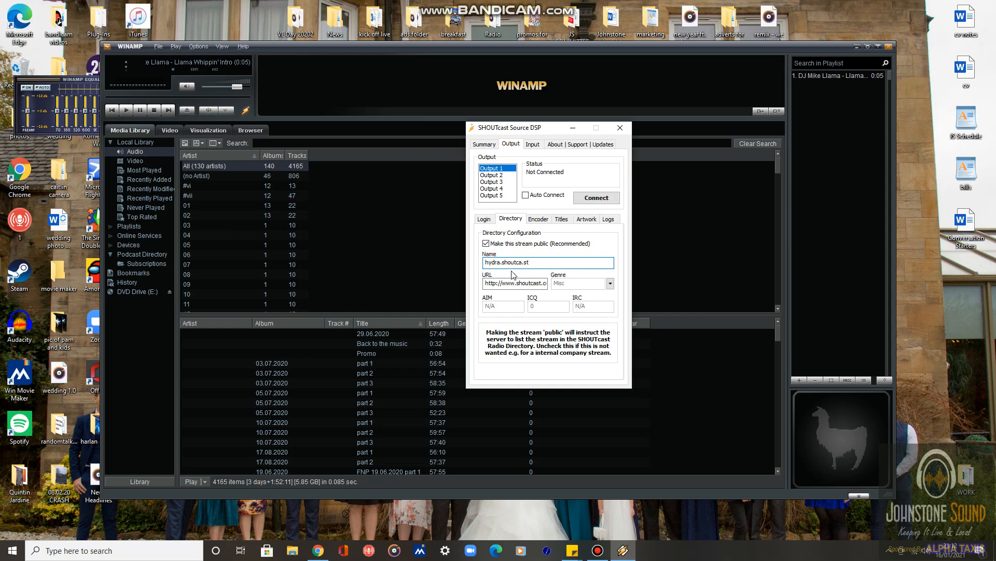
# Set the input device to Soundcard Input with Jack Mic (Realtek High Definition Audio) as capture device, and check the input levels.
pyautogui.click(532, 146)
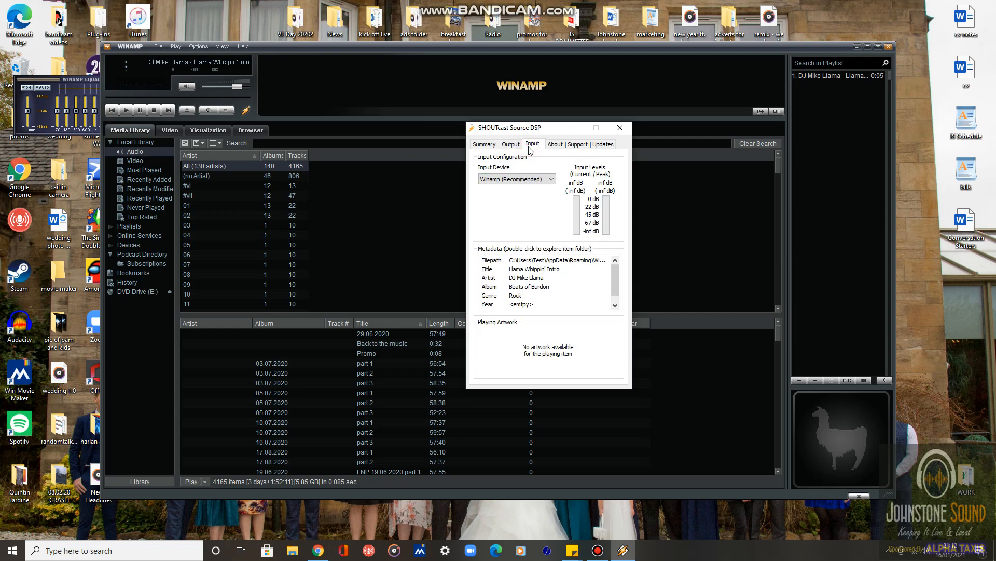
pyautogui.click(508, 179)
pyautogui.click(503, 198)
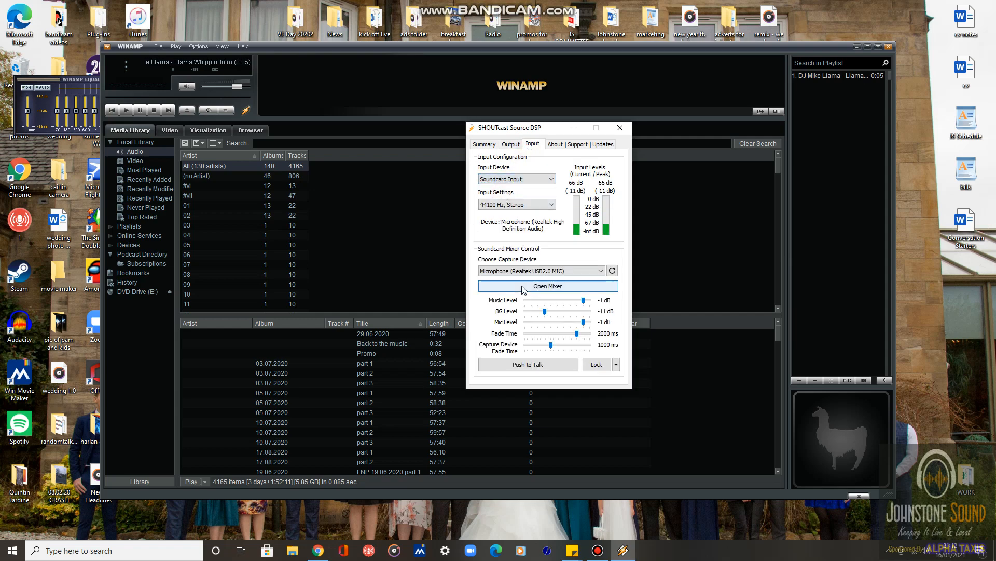
pyautogui.click(522, 272)
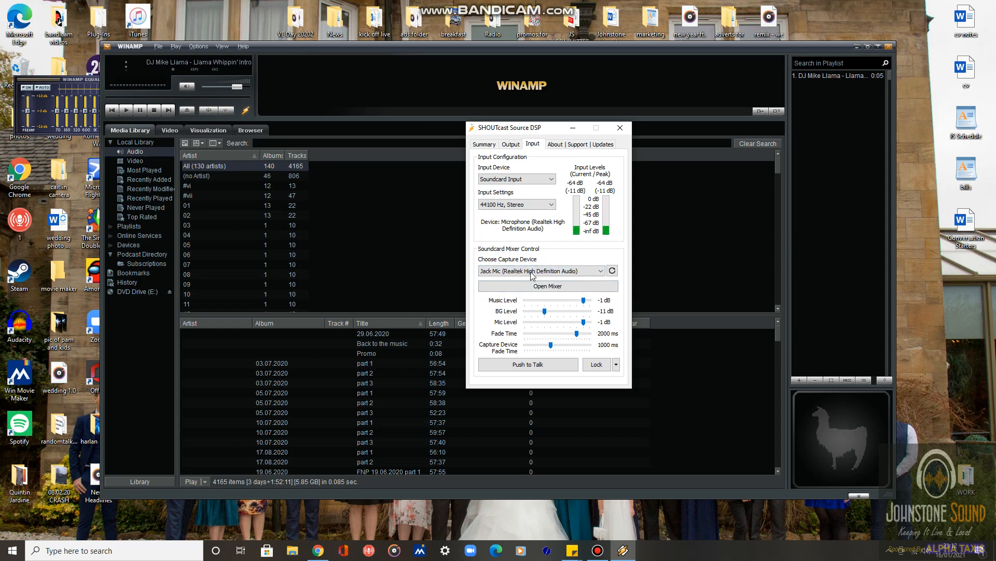
pyautogui.click(512, 146)
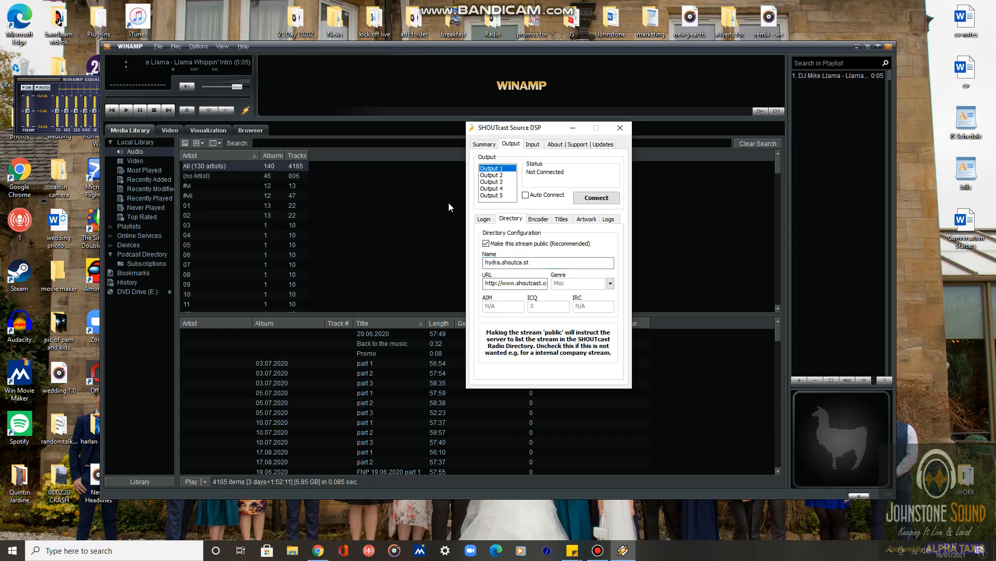
pyautogui.click(533, 145)
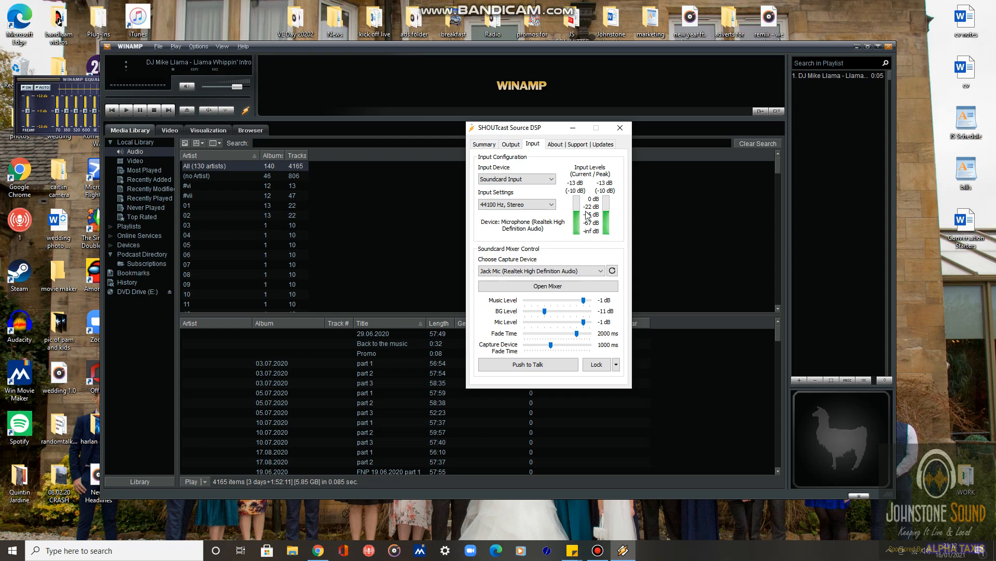
pyautogui.click(484, 145)
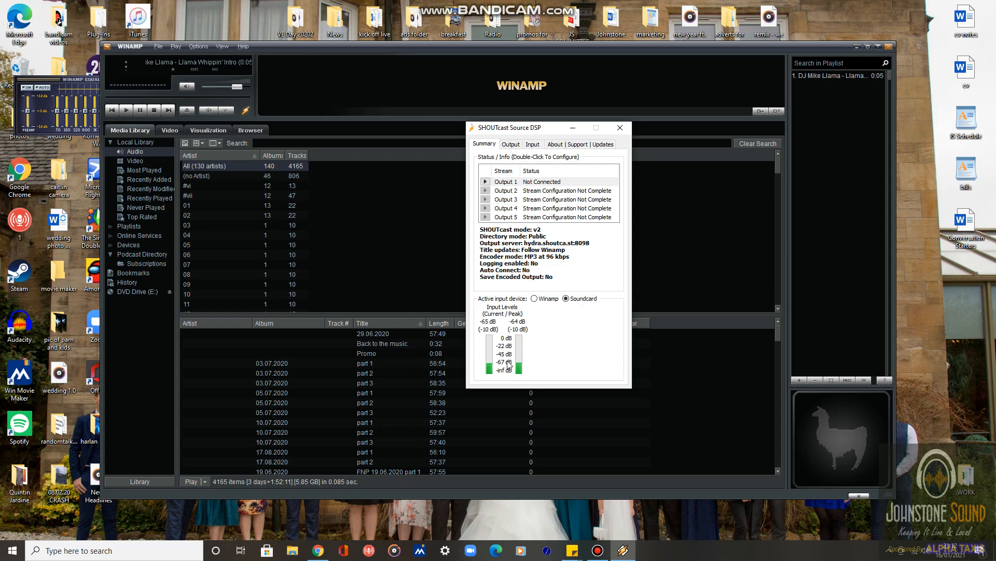
# Set the MP3 encoder of Output 1 to 128kbps, 44100Hz, Stereo and return to the directory configuration.
pyautogui.click(511, 144)
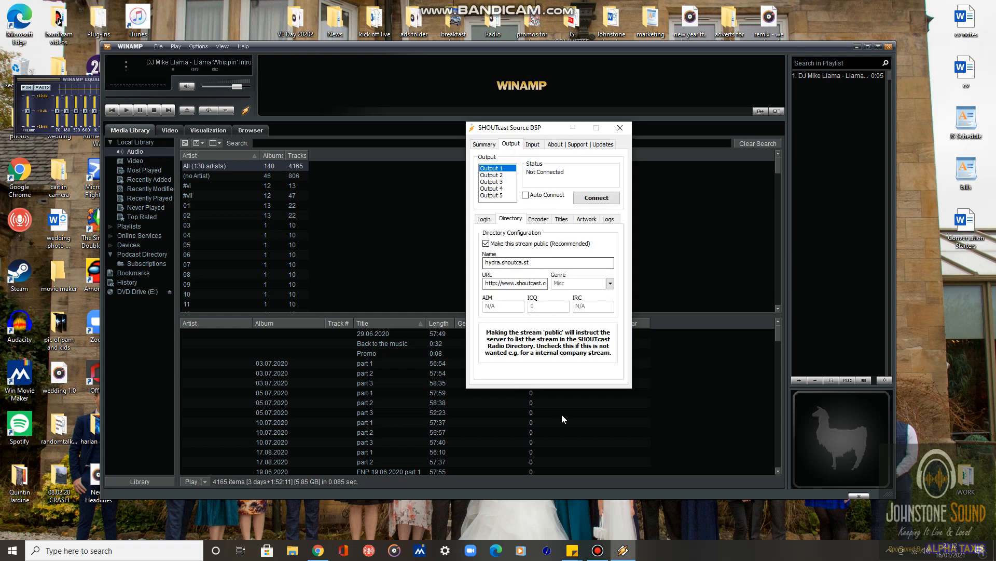
pyautogui.click(538, 219)
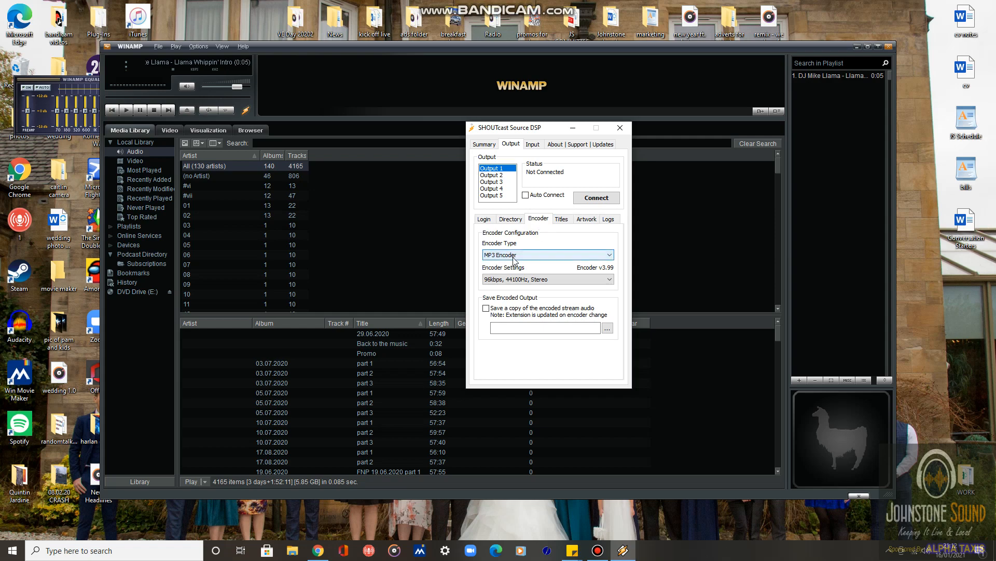
pyautogui.click(532, 281)
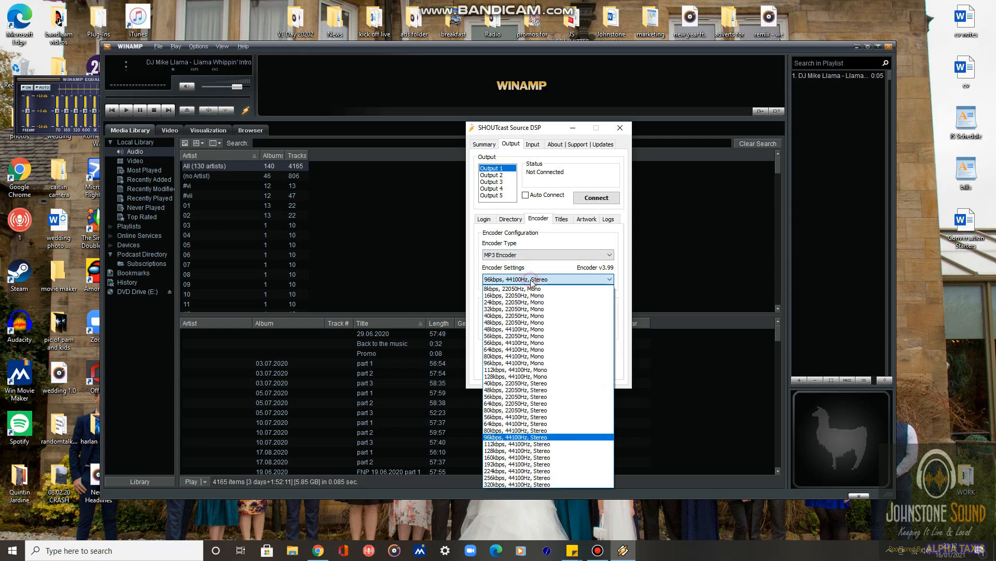
pyautogui.click(494, 451)
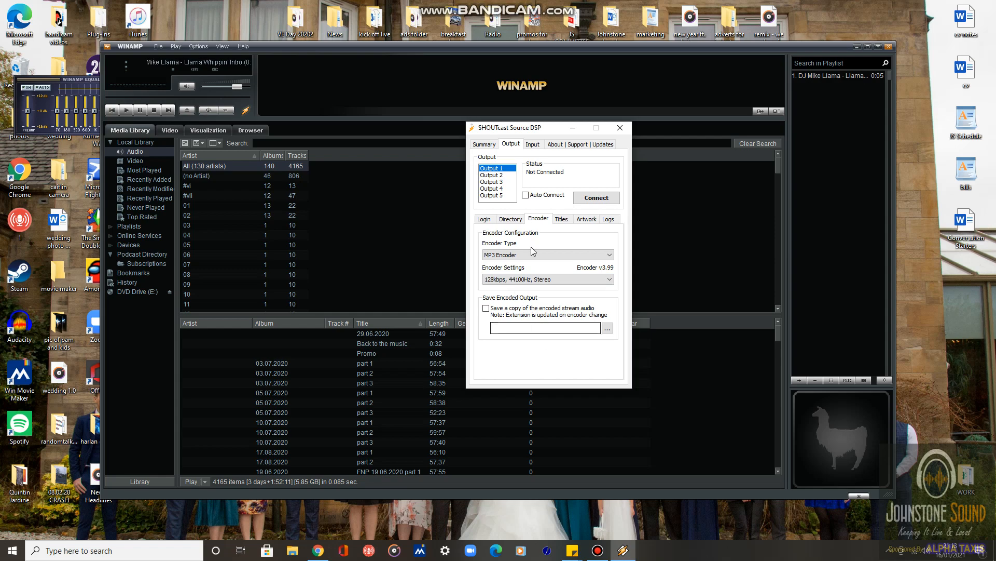
pyautogui.click(484, 218)
pyautogui.click(506, 219)
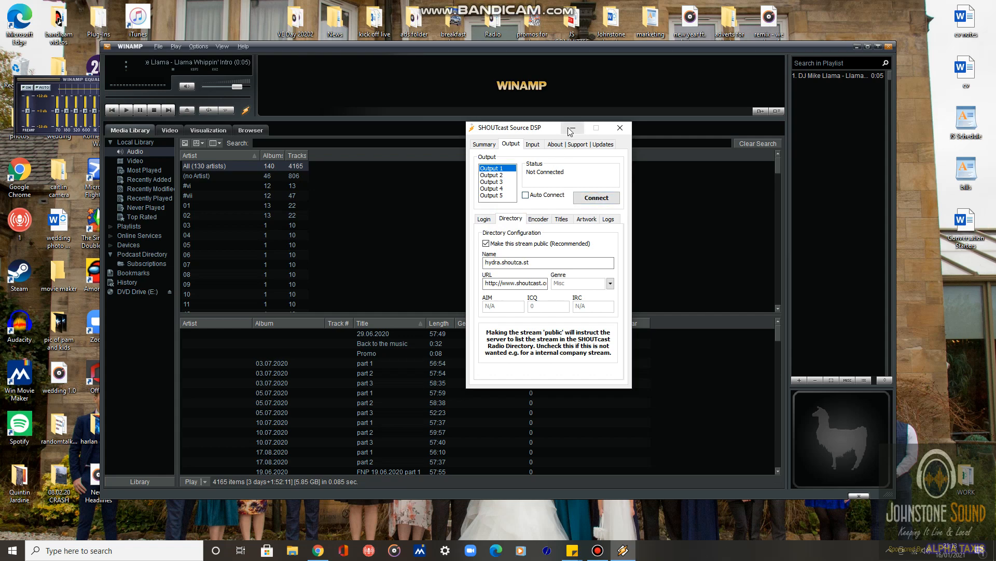
# Collapse Winamp to windowshade mode and move it and the SHOUTcast Source DSP window out of the way.
pyautogui.click(539, 129)
pyautogui.moveTo(539, 129); pyautogui.dragTo(694, 128)
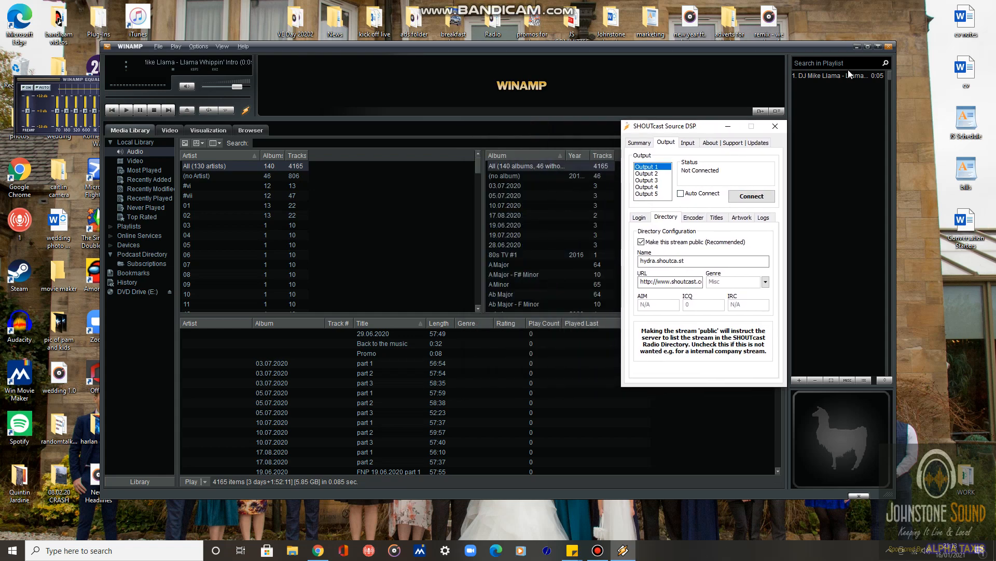
pyautogui.click(878, 47)
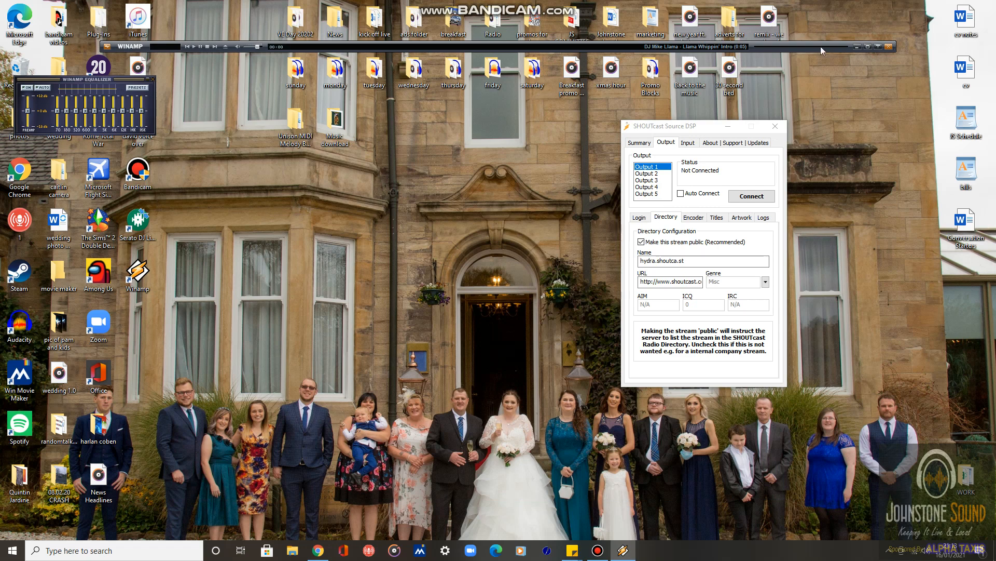
pyautogui.click(877, 48)
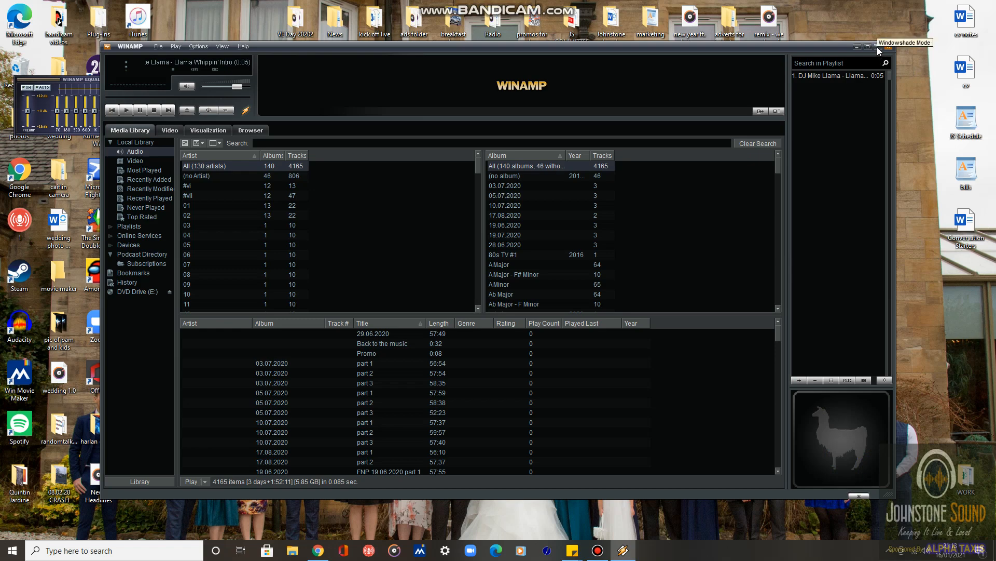
pyautogui.click(877, 48)
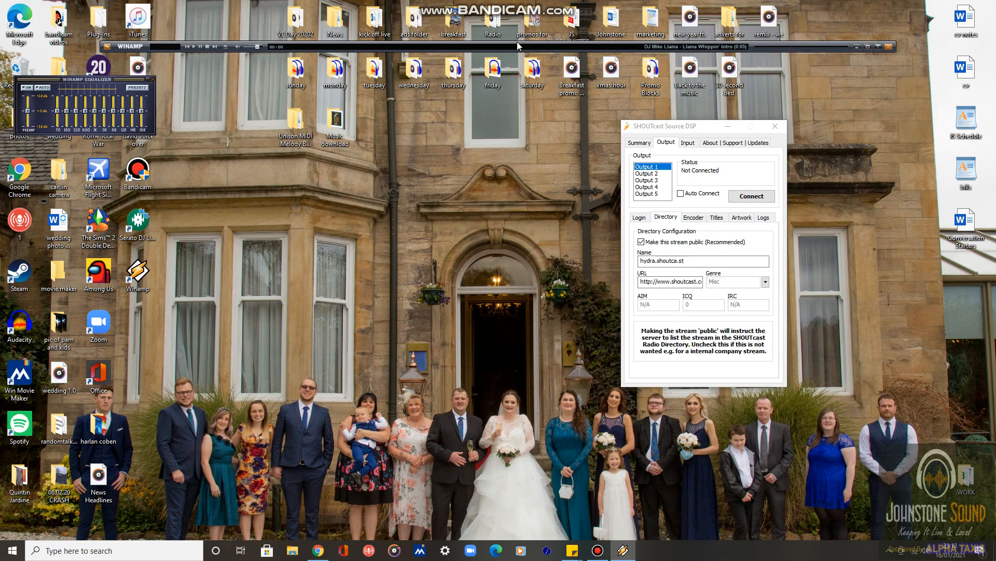
pyautogui.moveTo(298, 47); pyautogui.dragTo(275, 13)
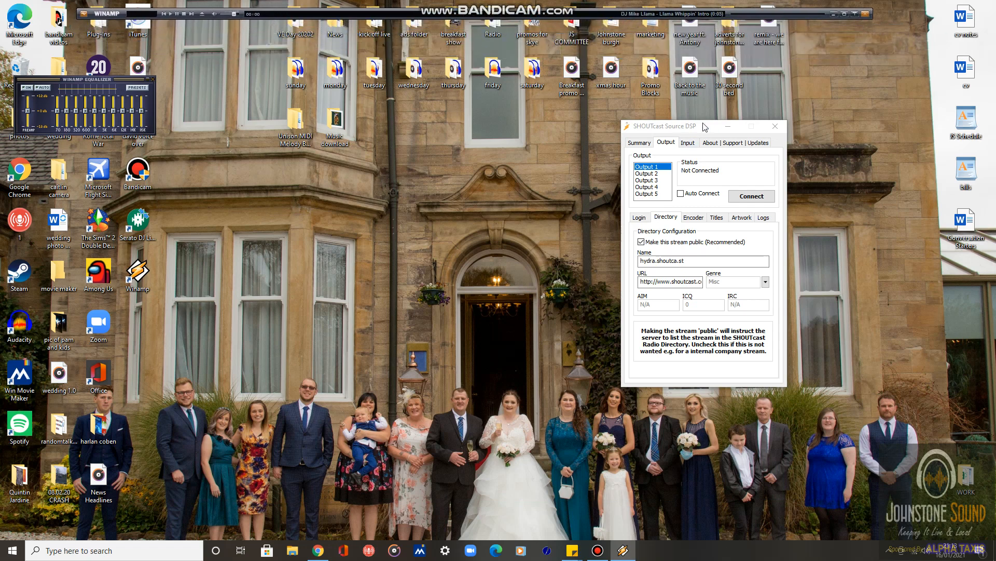
pyautogui.moveTo(705, 127); pyautogui.dragTo(797, 45)
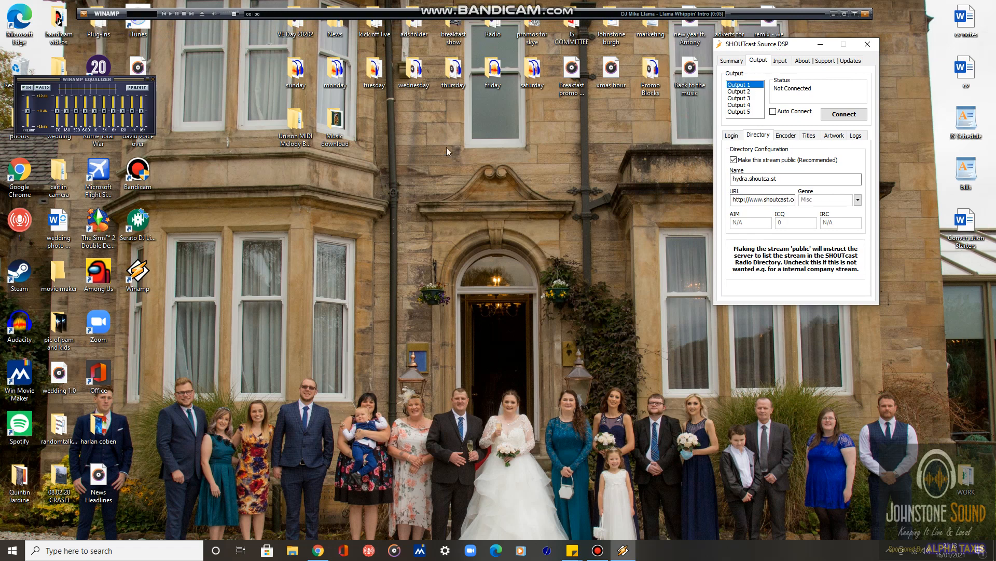
# Close the Winamp equalizer window.
pyautogui.click(153, 82)
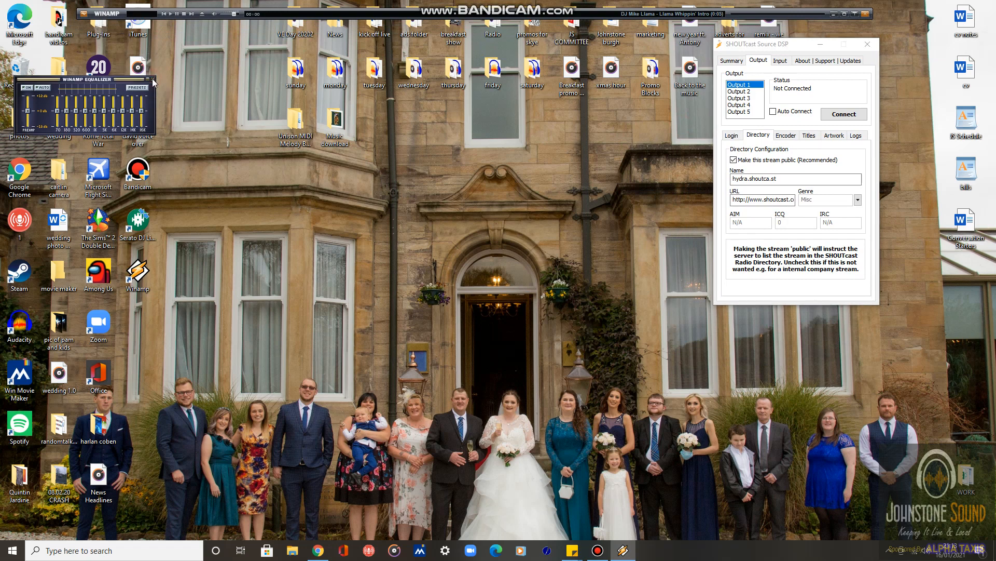
pyautogui.moveTo(89, 80); pyautogui.dragTo(180, 110)
pyautogui.click(243, 111)
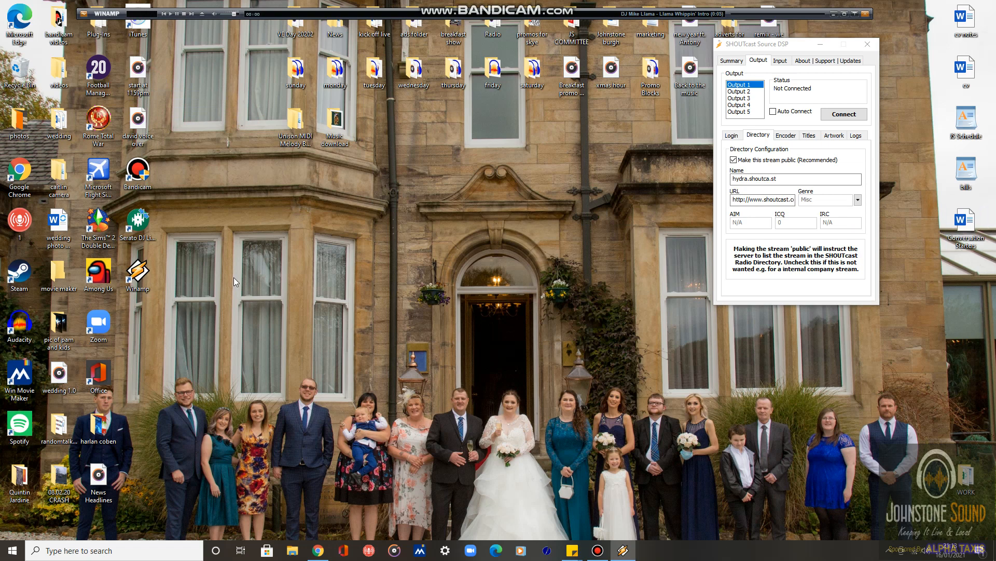
# Switch to Spotify, play Summer Of '69 from the Classic Bangers playlist, and connect Output 1 to start broadcasting.
pyautogui.click(20, 424)
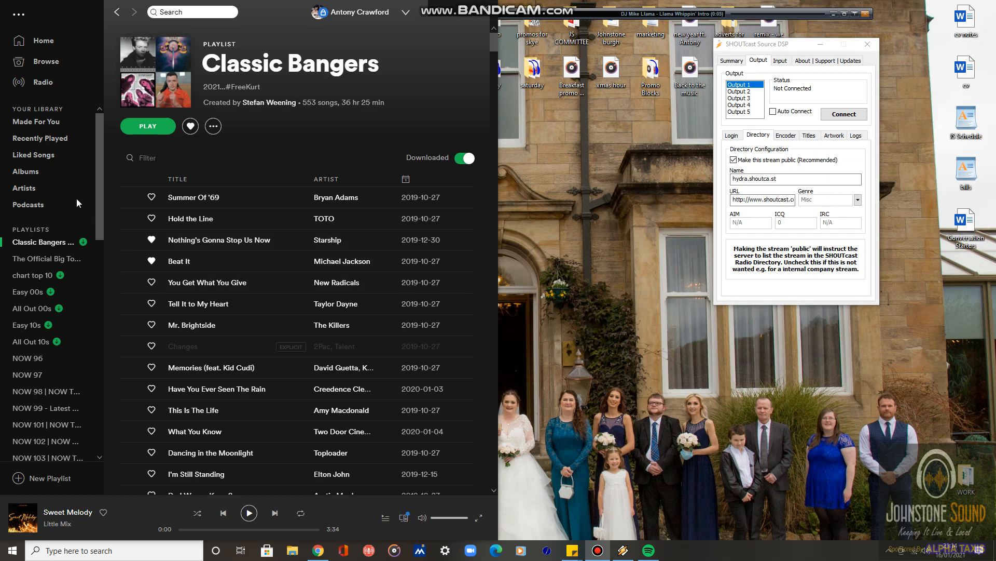
pyautogui.click(132, 199)
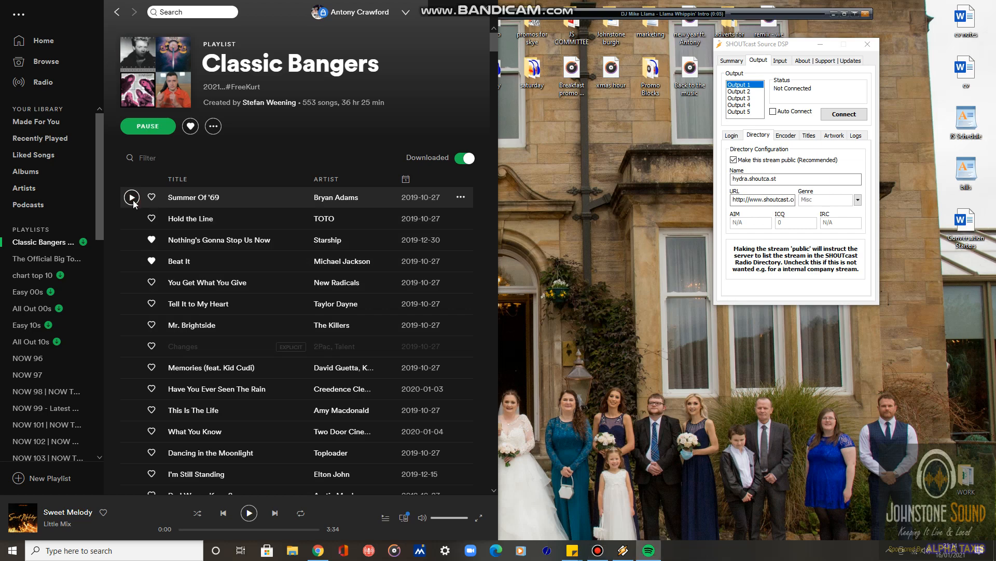
pyautogui.click(845, 115)
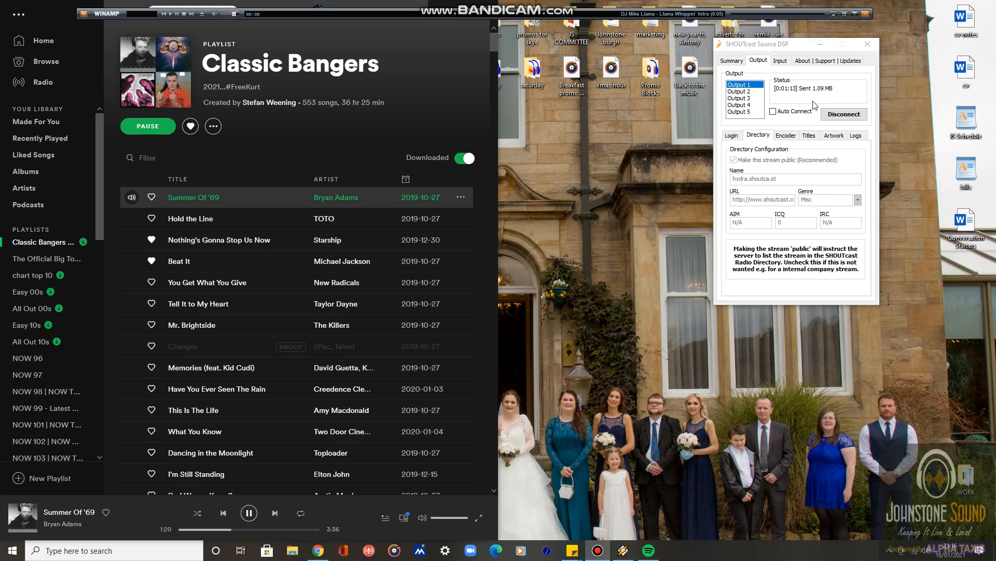
# Pause the song in Spotify and disconnect Output 1 from the server.
pyautogui.click(249, 513)
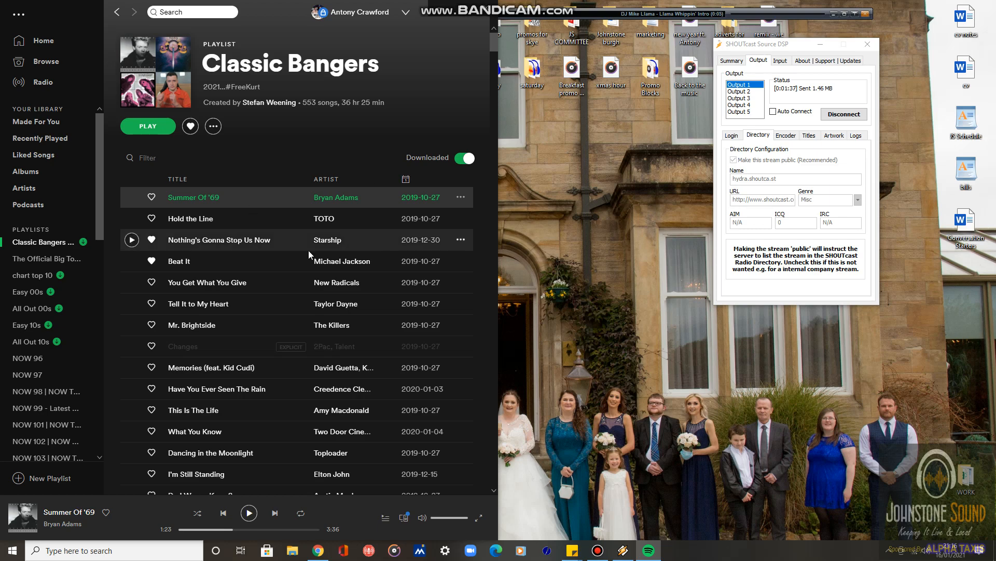
pyautogui.click(849, 116)
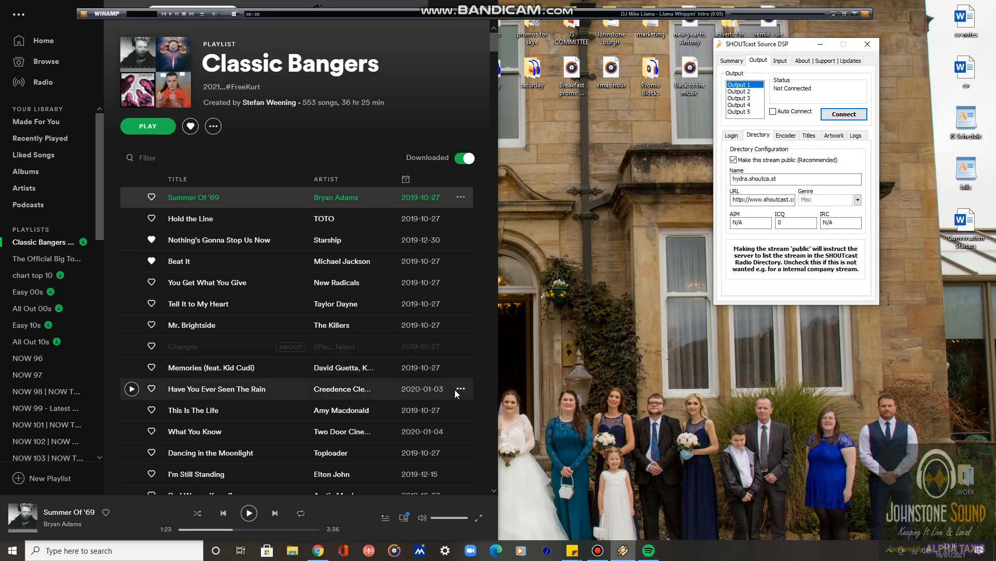
# Close the SHOUTcast Source DSP window and exit the collapsed Winamp player.
pyautogui.click(865, 45)
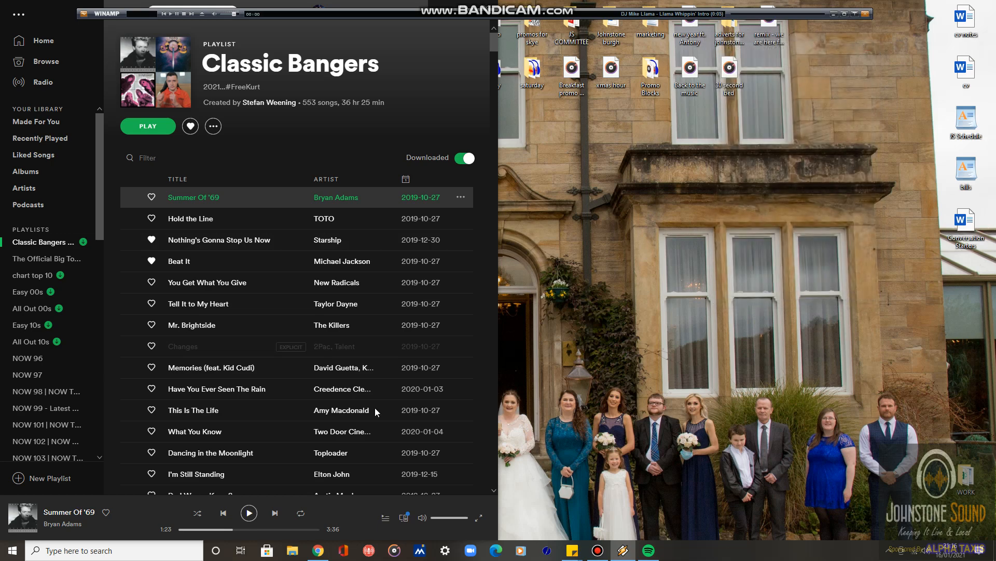
pyautogui.click(628, 546)
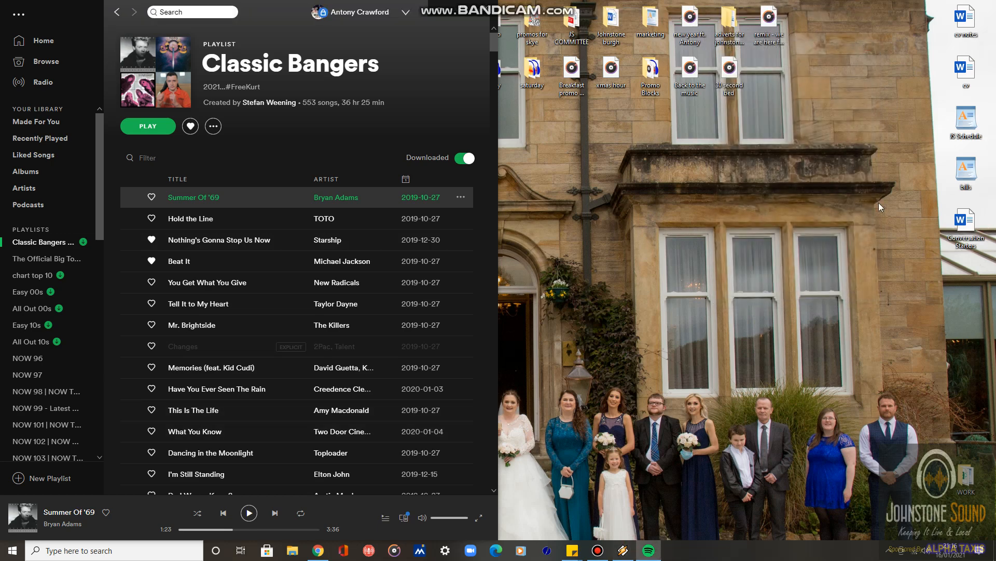
pyautogui.rightClick(623, 549)
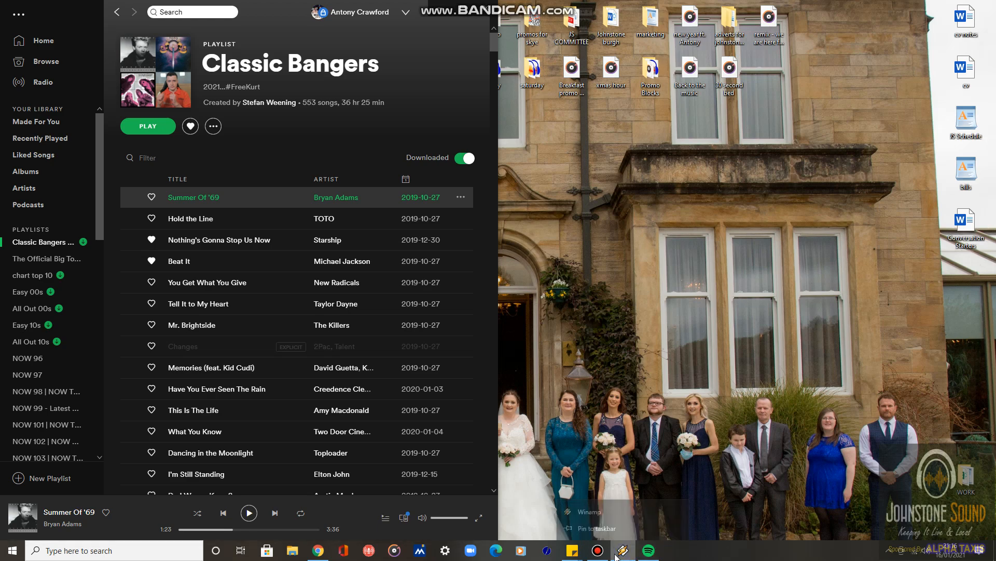
pyautogui.click(616, 496)
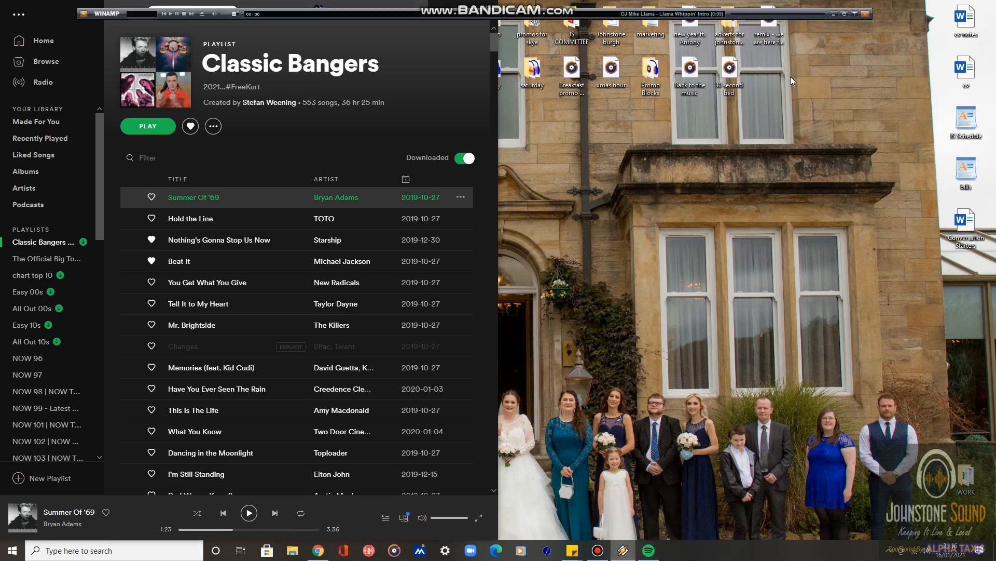
pyautogui.click(855, 14)
pyautogui.click(865, 14)
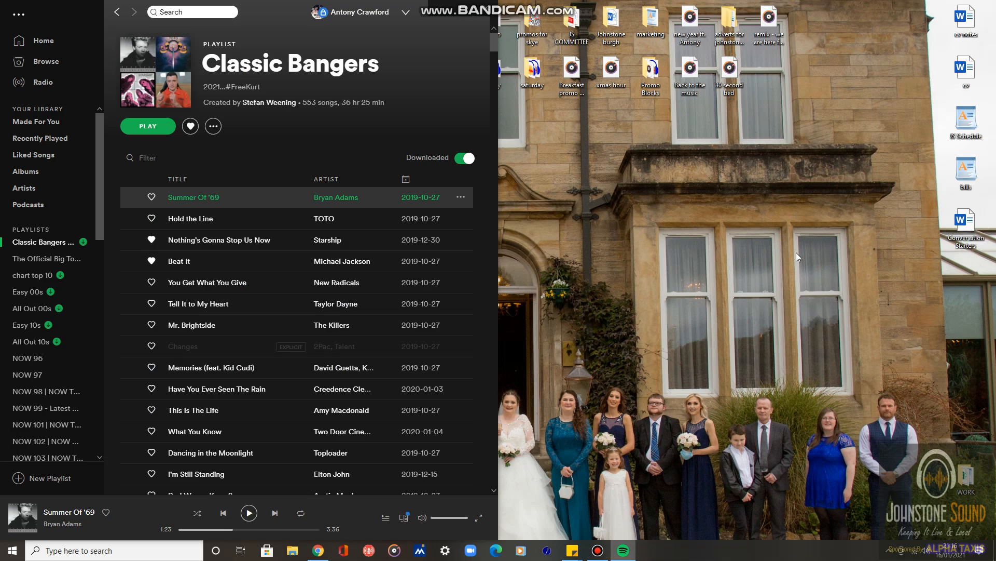
# Minimise Spotify and restart Winamp from the desktop so the SHOUTcast Source DSP window reopens.
pyautogui.click(440, 10)
pyautogui.click(145, 289)
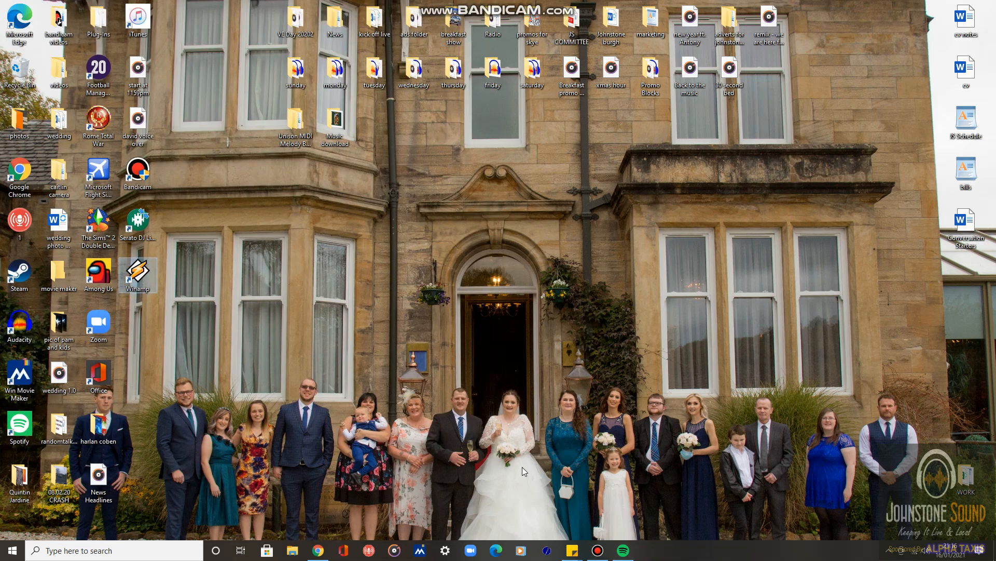
pyautogui.click(450, 369)
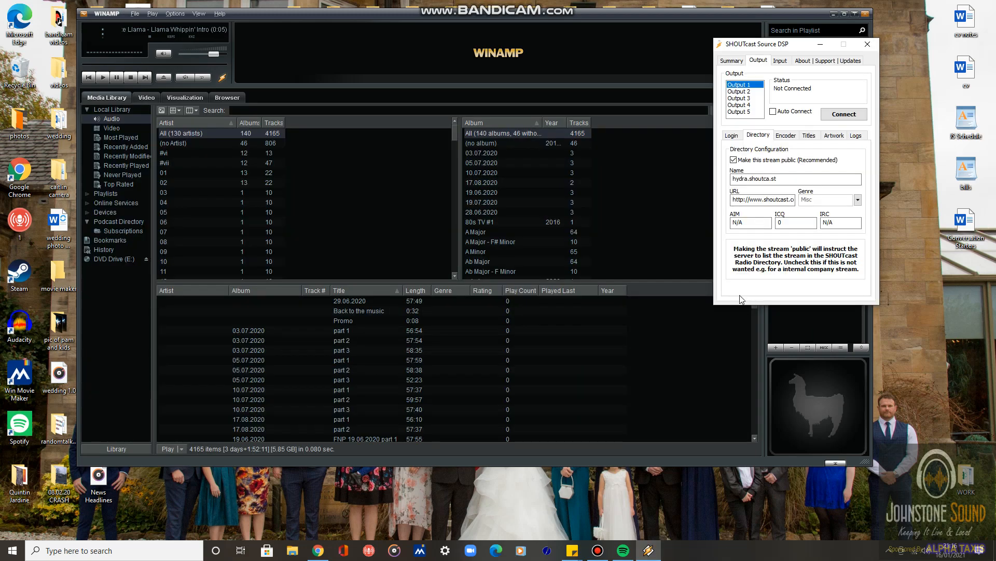
# Collapse the Winamp player and review Output 1's encoder, login and directory settings and the summary in SHOUTcast Source DSP.
pyautogui.click(858, 14)
pyautogui.click(857, 14)
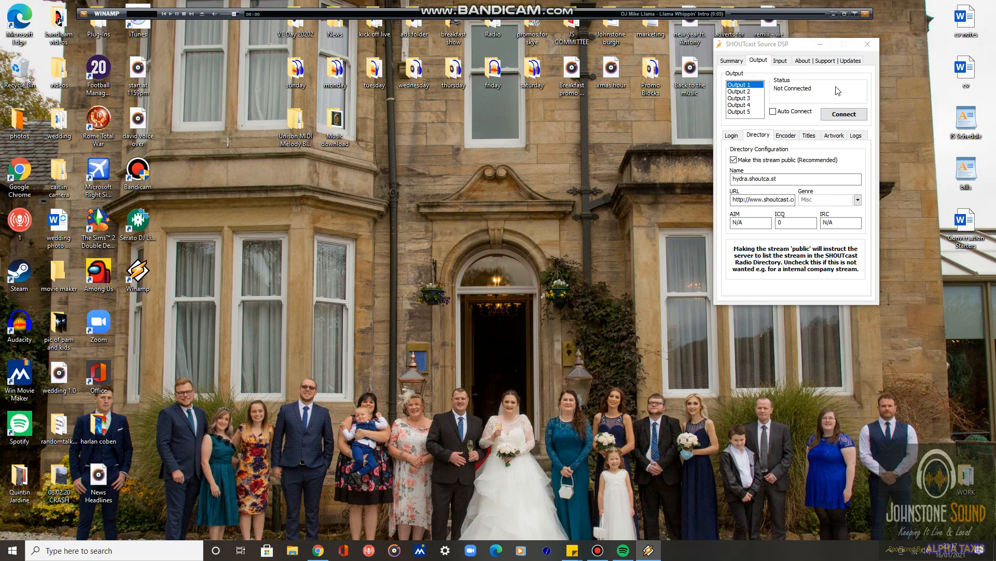
pyautogui.click(785, 135)
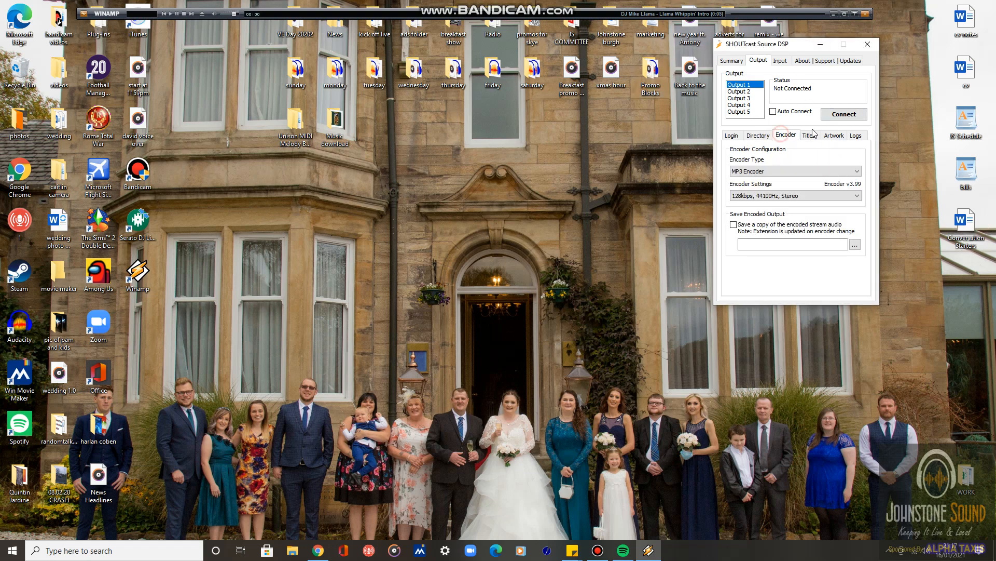
pyautogui.click(732, 136)
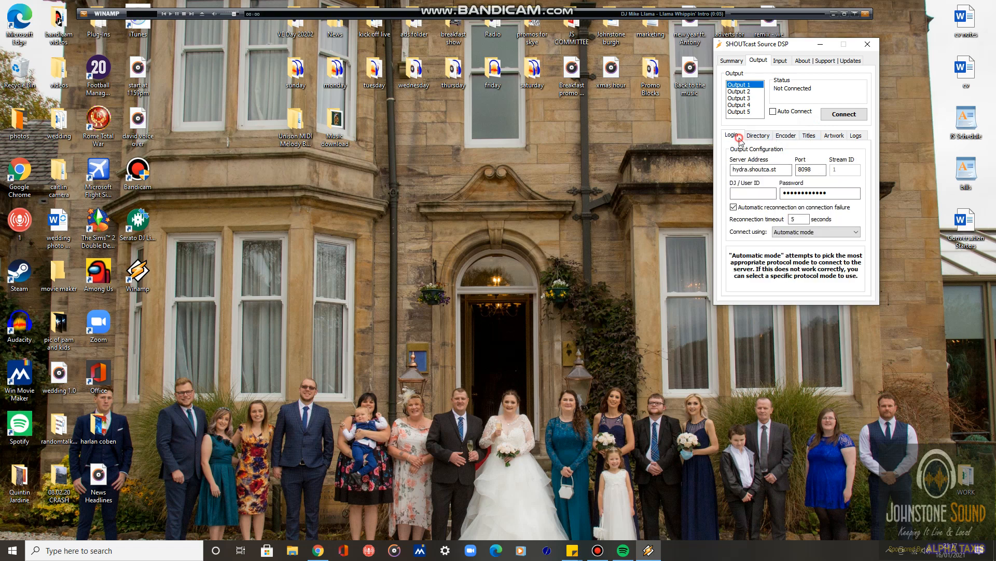
pyautogui.click(757, 136)
pyautogui.click(732, 62)
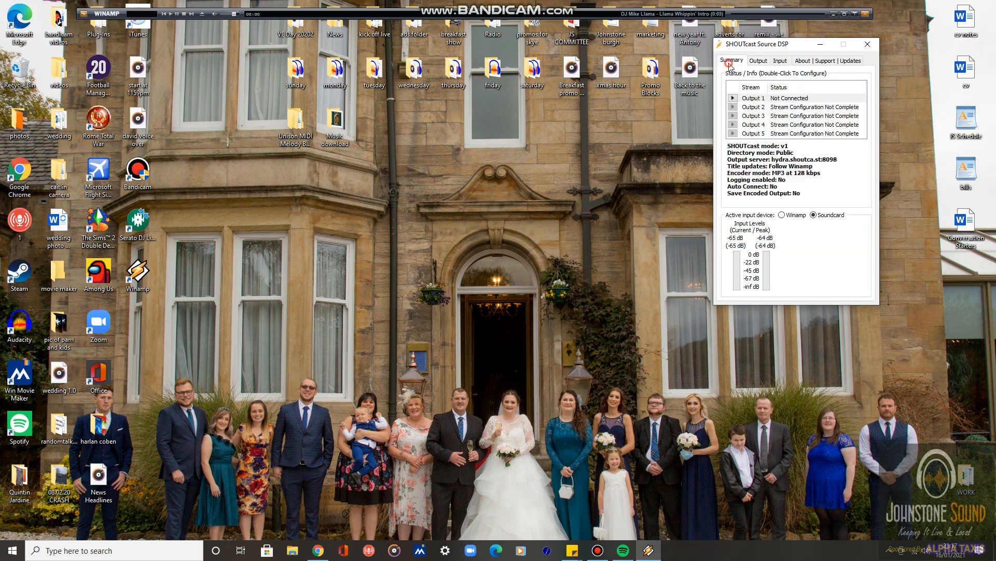
pyautogui.click(757, 61)
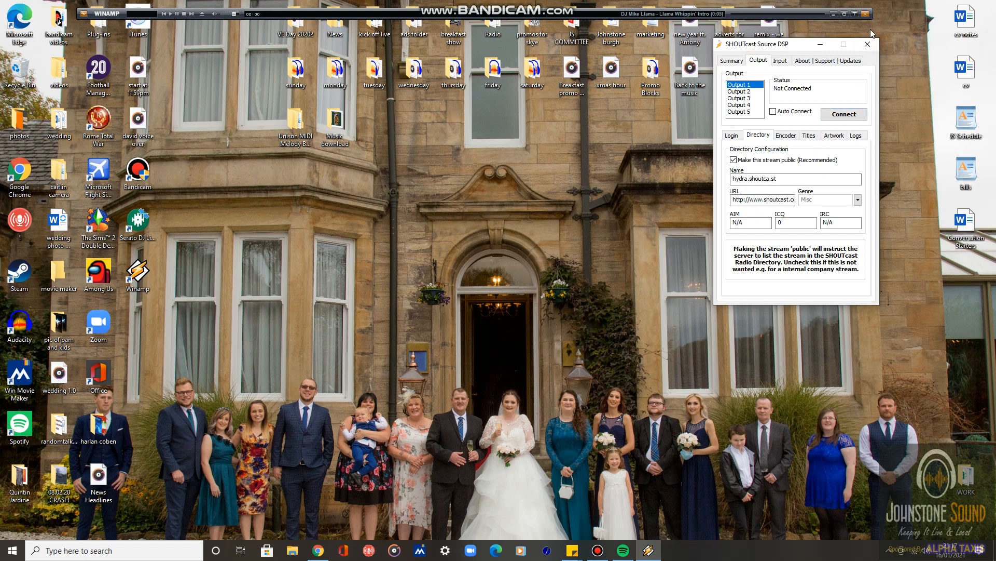
# Close SHOUTcast Source DSP and Winamp, and close Spotify as well, leaving only the desktop.
pyautogui.click(868, 44)
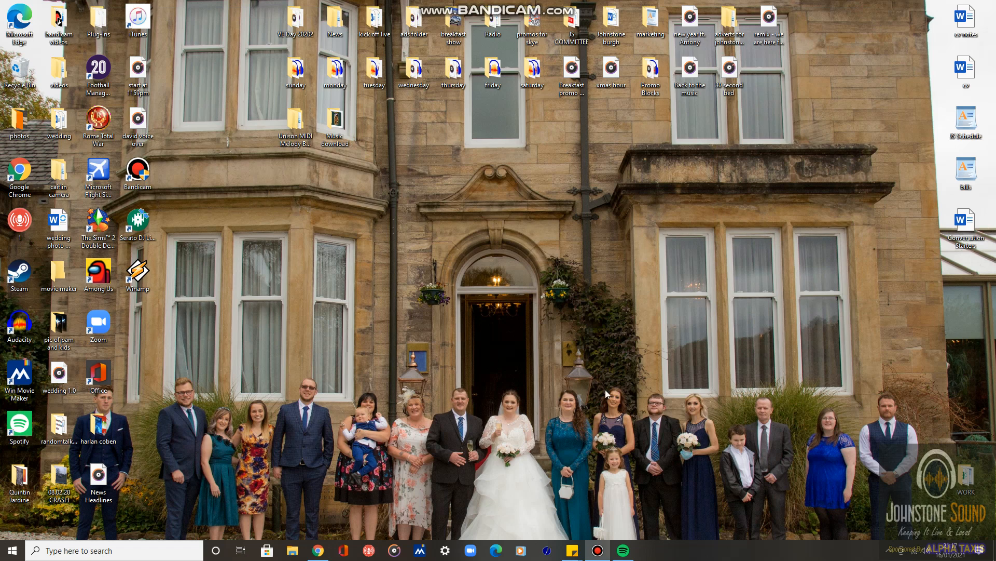
pyautogui.click(623, 550)
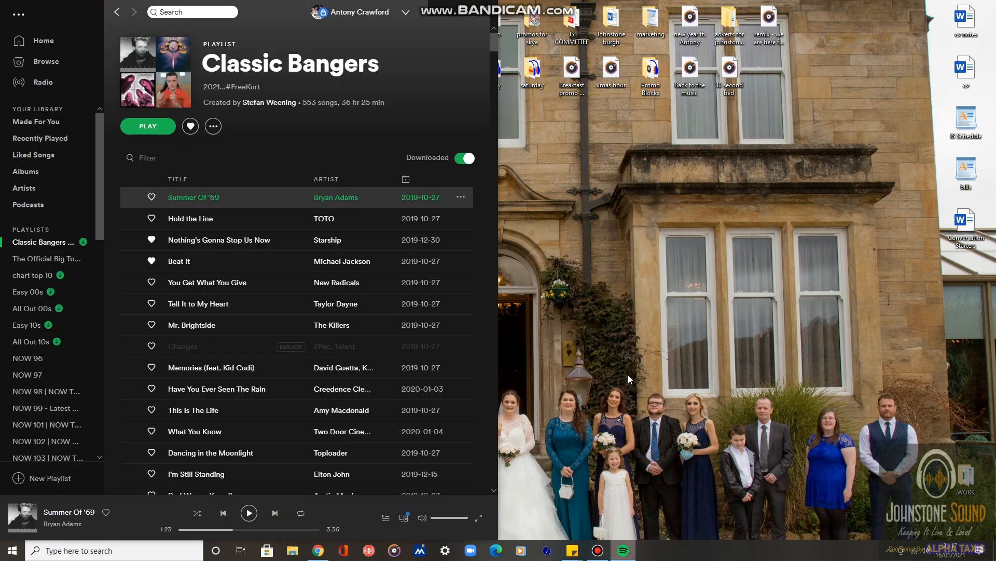
pyautogui.click(487, 13)
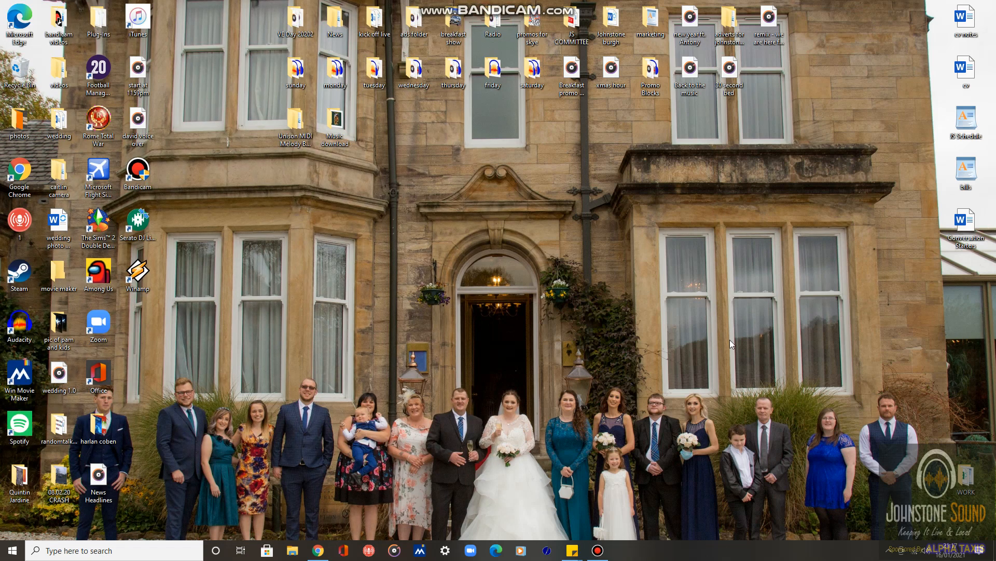